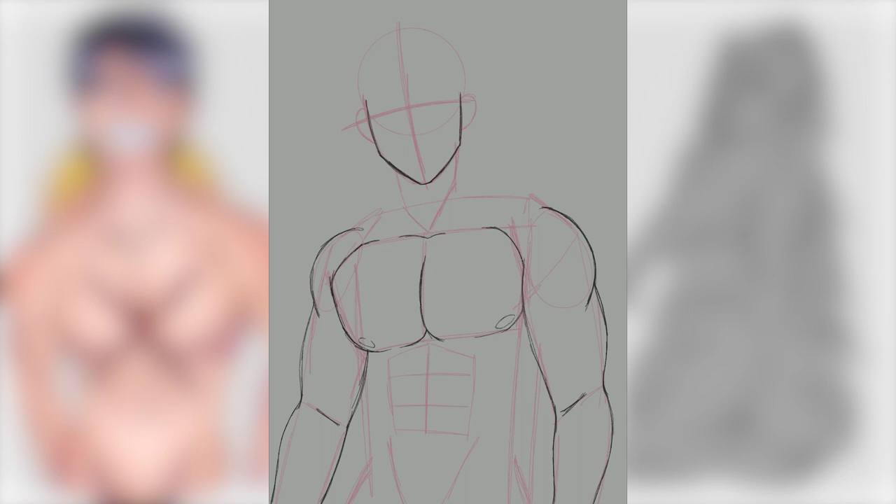
# - Sketch the abdominal muscle blocks and the two converging lower abdomen lines in black over the pink construction lines
pyautogui.moveTo(403, 352); pyautogui.dragTo(392, 382)
pyautogui.moveTo(432, 349)
pyautogui.mouseDown()
pyautogui.moveTo(461, 346)
pyautogui.moveTo(471, 379)
pyautogui.mouseUp()
pyautogui.moveTo(468, 399); pyautogui.dragTo(448, 413)
pyautogui.moveTo(394, 440); pyautogui.dragTo(404, 502)
pyautogui.moveTo(465, 438); pyautogui.dragTo(471, 502)
# - Sketch both sides of the waist, the rib muscle lines and the tops of the thighs
pyautogui.moveTo(523, 413); pyautogui.dragTo(536, 502)
pyautogui.moveTo(547, 357)
pyautogui.mouseDown()
pyautogui.moveTo(519, 419)
pyautogui.moveTo(521, 502)
pyautogui.mouseUp()
pyautogui.moveTo(348, 490); pyautogui.dragTo(396, 502)
pyautogui.moveTo(372, 370); pyautogui.dragTo(367, 461)
pyautogui.moveTo(483, 503); pyautogui.dragTo(522, 465)
# - Sketch the neck sides, shoulder slopes, collarbones and throat muscle lines
pyautogui.moveTo(396, 169); pyautogui.dragTo(405, 214)
pyautogui.moveTo(458, 151); pyautogui.dragTo(455, 203)
pyautogui.moveTo(353, 229); pyautogui.dragTo(399, 202)
pyautogui.moveTo(367, 224)
pyautogui.mouseDown()
pyautogui.moveTo(427, 223)
pyautogui.moveTo(547, 189)
pyautogui.mouseUp()
pyautogui.moveTo(469, 213); pyautogui.dragTo(521, 210)
pyautogui.moveTo(447, 168); pyautogui.dragTo(440, 211)
# - Sketch the inner deltoid contour and the muscle lines on the upper arms and forearms
pyautogui.moveTo(532, 227); pyautogui.dragTo(525, 281)
pyautogui.moveTo(571, 315); pyautogui.dragTo(596, 480)
pyautogui.moveTo(330, 319); pyautogui.dragTo(323, 413)
pyautogui.moveTo(300, 410); pyautogui.dragTo(283, 477)
pyautogui.moveTo(560, 428); pyautogui.dragTo(564, 502)
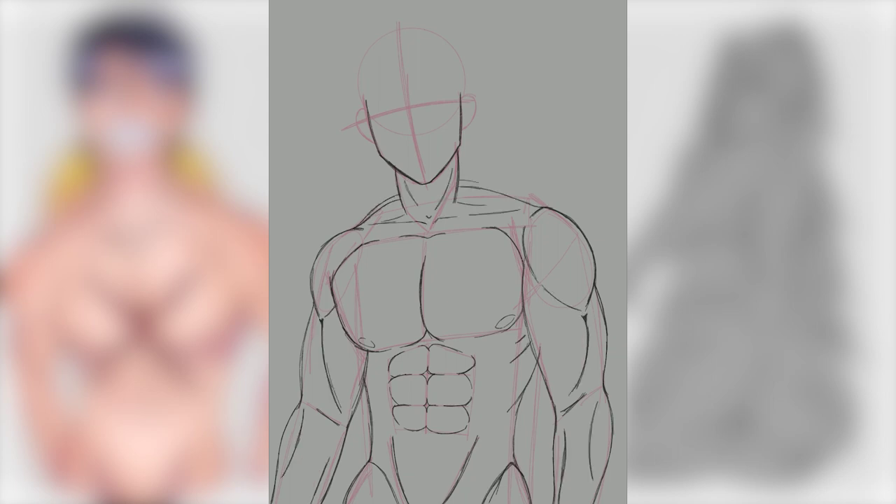
# - Refine the sketch of the lower abdomen, the neck sides and both shoulder slopes
pyautogui.moveTo(420, 445)
pyautogui.mouseDown()
pyautogui.moveTo(428, 501)
pyautogui.moveTo(480, 437)
pyautogui.mouseUp()
pyautogui.moveTo(392, 175); pyautogui.dragTo(531, 203)
pyautogui.moveTo(458, 183); pyautogui.dragTo(546, 210)
pyautogui.moveTo(456, 154); pyautogui.dragTo(448, 207)
pyautogui.moveTo(396, 171); pyautogui.dragTo(406, 210)
pyautogui.moveTo(353, 228); pyautogui.dragTo(402, 197)
# - Sketch the nose and a closed, slightly frowning mouth on the face guidelines
pyautogui.moveTo(405, 111)
pyautogui.mouseDown()
pyautogui.moveTo(408, 133)
pyautogui.moveTo(431, 147)
pyautogui.mouseUp()
pyautogui.moveTo(410, 157); pyautogui.dragTo(424, 156)
pyautogui.moveTo(406, 150); pyautogui.dragTo(443, 140)
# - Sketch both eyes with irises, the eyebrows and the two ears
pyautogui.moveTo(428, 110); pyautogui.dragTo(448, 105)
pyautogui.moveTo(377, 113); pyautogui.dragTo(448, 98)
pyautogui.moveTo(382, 112)
pyautogui.mouseDown()
pyautogui.moveTo(391, 114)
pyautogui.moveTo(384, 99)
pyautogui.mouseUp()
pyautogui.moveTo(369, 99); pyautogui.dragTo(448, 91)
pyautogui.moveTo(419, 91); pyautogui.dragTo(448, 84)
pyautogui.moveTo(358, 114); pyautogui.dragTo(370, 140)
pyautogui.moveTo(463, 98); pyautogui.dragTo(472, 129)
# - Sketch the first hairstyle's outer outline and the bangs falling over the forehead
pyautogui.moveTo(355, 108)
pyautogui.mouseDown()
pyautogui.moveTo(358, 117)
pyautogui.moveTo(349, 88)
pyautogui.mouseUp()
pyautogui.moveTo(347, 90); pyautogui.dragTo(360, 67)
pyautogui.moveTo(374, 35); pyautogui.dragTo(396, 25)
pyautogui.moveTo(404, 64); pyautogui.dragTo(393, 116)
pyautogui.moveTo(403, 83); pyautogui.dragTo(388, 116)
pyautogui.moveTo(387, 77); pyautogui.dragTo(365, 119)
pyautogui.moveTo(402, 25)
pyautogui.mouseDown()
pyautogui.moveTo(425, 70)
pyautogui.moveTo(435, 32)
pyautogui.mouseUp()
pyautogui.moveTo(438, 61); pyautogui.dragTo(460, 114)
pyautogui.moveTo(467, 66)
pyautogui.mouseDown()
pyautogui.moveTo(473, 98)
pyautogui.moveTo(471, 41)
pyautogui.mouseUp()
# - Sketch the spiky topknot and the inner hair strands of the first hairstyle
pyautogui.moveTo(431, 41)
pyautogui.mouseDown()
pyautogui.moveTo(463, 17)
pyautogui.moveTo(456, 1)
pyautogui.mouseUp()
pyautogui.moveTo(421, 25); pyautogui.dragTo(429, 5)
pyautogui.moveTo(409, 63); pyautogui.dragTo(441, 108)
pyautogui.moveTo(415, 26); pyautogui.dragTo(417, 59)
pyautogui.moveTo(360, 82); pyautogui.dragTo(368, 101)
pyautogui.moveTo(428, 37); pyautogui.dragTo(430, 64)
pyautogui.moveTo(375, 73); pyautogui.dragTo(392, 48)
pyautogui.moveTo(383, 41); pyautogui.dragTo(400, 35)
pyautogui.moveTo(448, 58); pyautogui.dragTo(465, 83)
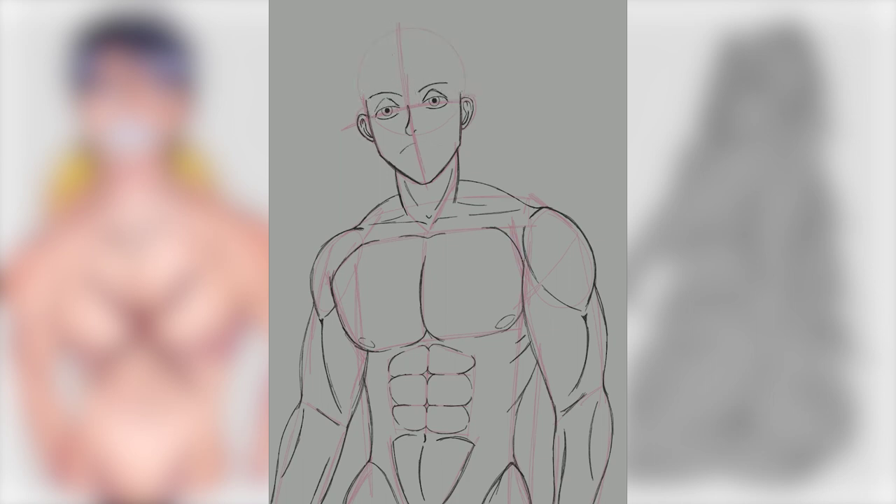
# - Sketch the second face variant with an open lopsided grin and jagged bangs over the forehead
pyautogui.moveTo(409, 148); pyautogui.dragTo(443, 137)
pyautogui.moveTo(397, 145); pyautogui.dragTo(448, 140)
pyautogui.moveTo(411, 67); pyautogui.dragTo(394, 112)
pyautogui.moveTo(420, 82); pyautogui.dragTo(404, 111)
pyautogui.moveTo(424, 64); pyautogui.dragTo(417, 92)
pyautogui.moveTo(442, 55)
pyautogui.mouseDown()
pyautogui.moveTo(424, 76)
pyautogui.moveTo(464, 110)
pyautogui.mouseUp()
pyautogui.moveTo(466, 81); pyautogui.dragTo(473, 112)
# - Sketch the second hairstyle's short tousled outline and the strands behind the ears down to the neck
pyautogui.moveTo(419, 22)
pyautogui.mouseDown()
pyautogui.moveTo(477, 68)
pyautogui.moveTo(389, 22)
pyautogui.mouseUp()
pyautogui.moveTo(397, 22)
pyautogui.mouseDown()
pyautogui.moveTo(354, 61)
pyautogui.moveTo(366, 119)
pyautogui.mouseUp()
pyautogui.moveTo(368, 142)
pyautogui.mouseDown()
pyautogui.moveTo(382, 179)
pyautogui.moveTo(396, 178)
pyautogui.mouseUp()
pyautogui.moveTo(462, 137); pyautogui.dragTo(463, 162)
pyautogui.moveTo(470, 127); pyautogui.dragTo(464, 145)
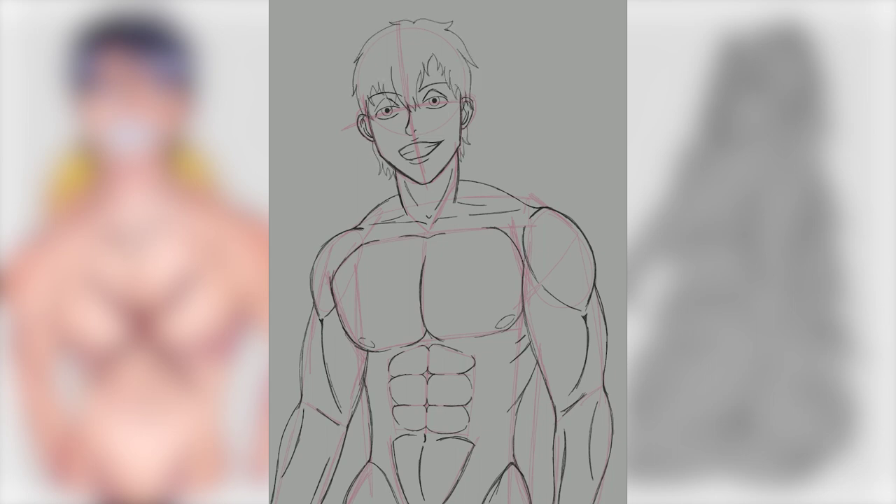
# - Sketch two long curved horn shapes around the neck and a pair of horns on the head
pyautogui.moveTo(360, 140); pyautogui.dragTo(389, 225)
pyautogui.moveTo(357, 162); pyautogui.dragTo(396, 232)
pyautogui.moveTo(475, 112); pyautogui.dragTo(482, 210)
pyautogui.moveTo(363, 21); pyautogui.dragTo(387, 74)
pyautogui.moveTo(462, 2); pyautogui.dragTo(431, 70)
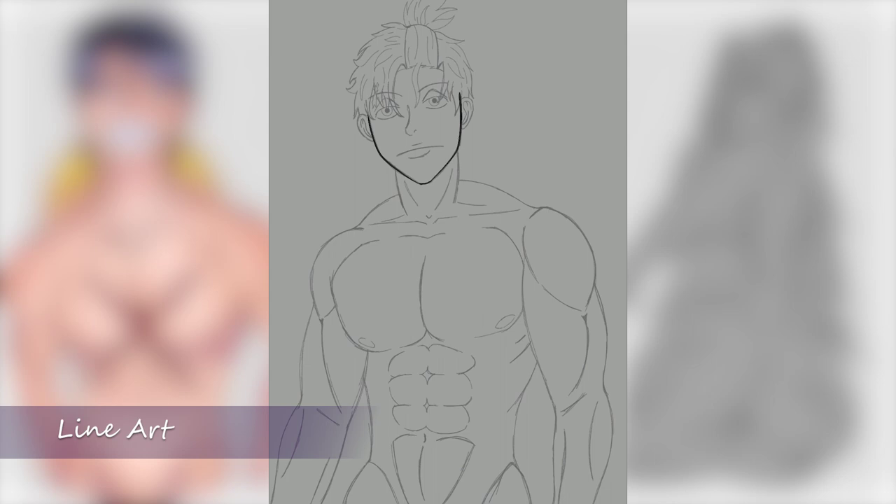
# - Draw clean line art over the faded sketch for the neck sides, shoulders, outer arms, waist and thighs
pyautogui.moveTo(397, 171); pyautogui.dragTo(408, 215)
pyautogui.moveTo(458, 155)
pyautogui.mouseDown()
pyautogui.moveTo(456, 203)
pyautogui.moveTo(595, 294)
pyautogui.moveTo(612, 503)
pyautogui.mouseUp()
pyautogui.moveTo(520, 249); pyautogui.dragTo(556, 503)
pyautogui.moveTo(536, 363); pyautogui.dragTo(498, 420)
pyautogui.moveTo(526, 386); pyautogui.dragTo(484, 503)
pyautogui.moveTo(398, 195); pyautogui.dragTo(314, 315)
pyautogui.moveTo(313, 315); pyautogui.dragTo(280, 497)
pyautogui.moveTo(369, 348); pyautogui.dragTo(342, 503)
pyautogui.moveTo(370, 350); pyautogui.dragTo(348, 455)
# - Draw the line art of the chest, covering the center line, pectoral contours and nipples
pyautogui.moveTo(420, 266); pyautogui.dragTo(441, 343)
pyautogui.moveTo(395, 235)
pyautogui.mouseDown()
pyautogui.moveTo(462, 235)
pyautogui.moveTo(522, 264)
pyautogui.mouseUp()
pyautogui.moveTo(473, 334); pyautogui.dragTo(522, 311)
pyautogui.moveTo(343, 241)
pyautogui.mouseDown()
pyautogui.moveTo(381, 348)
pyautogui.moveTo(365, 346)
pyautogui.mouseUp()
# - Draw the line art of the abdominal muscle blocks and the lower abdomen
pyautogui.moveTo(420, 350); pyautogui.dragTo(459, 345)
pyautogui.moveTo(424, 398); pyautogui.dragTo(436, 414)
pyautogui.moveTo(392, 406); pyautogui.dragTo(407, 423)
pyautogui.moveTo(445, 398); pyautogui.dragTo(470, 421)
pyautogui.moveTo(389, 351); pyautogui.dragTo(404, 371)
pyautogui.moveTo(459, 357); pyautogui.dragTo(471, 391)
pyautogui.moveTo(393, 435); pyautogui.dragTo(415, 480)
# - Draw the line art of the throat muscles, collarbones, deltoids, inner arm muscles and lower chest center
pyautogui.moveTo(443, 168); pyautogui.dragTo(454, 210)
pyautogui.moveTo(407, 183); pyautogui.dragTo(427, 221)
pyautogui.moveTo(467, 213); pyautogui.dragTo(523, 214)
pyautogui.moveTo(526, 259); pyautogui.dragTo(583, 310)
pyautogui.moveTo(569, 315); pyautogui.dragTo(597, 482)
pyautogui.moveTo(565, 427); pyautogui.dragTo(557, 502)
pyautogui.moveTo(330, 308); pyautogui.dragTo(335, 423)
pyautogui.moveTo(398, 329); pyautogui.dragTo(425, 349)
# - Draw the first face's line art for the nose, upper eyelids, closed mouth and eyebrows
pyautogui.moveTo(409, 108)
pyautogui.mouseDown()
pyautogui.moveTo(410, 135)
pyautogui.moveTo(446, 107)
pyautogui.mouseUp()
pyautogui.moveTo(396, 147); pyautogui.dragTo(442, 155)
pyautogui.moveTo(368, 98); pyautogui.dragTo(452, 83)
pyautogui.moveTo(376, 82); pyautogui.dragTo(378, 94)
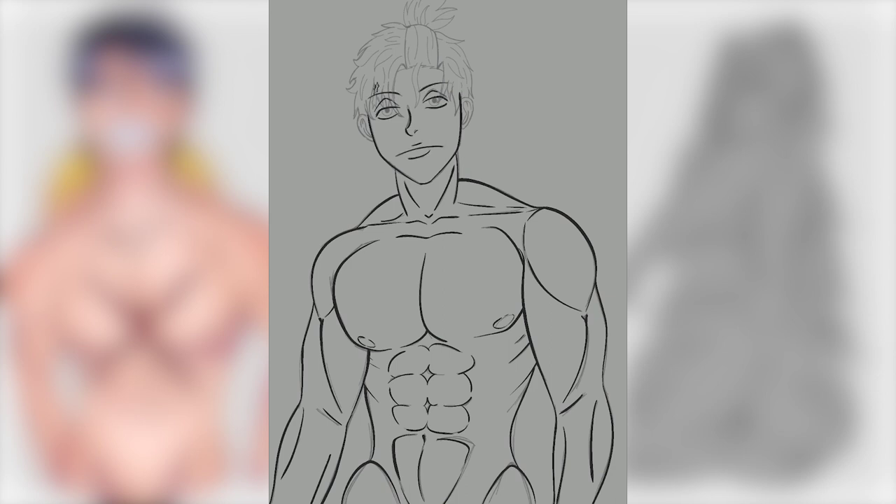
# - Draw the line art of the left bangs over the eye and of both ears
pyautogui.moveTo(406, 67); pyautogui.dragTo(391, 116)
pyautogui.moveTo(396, 74); pyautogui.dragTo(360, 138)
pyautogui.moveTo(468, 98); pyautogui.dragTo(465, 125)
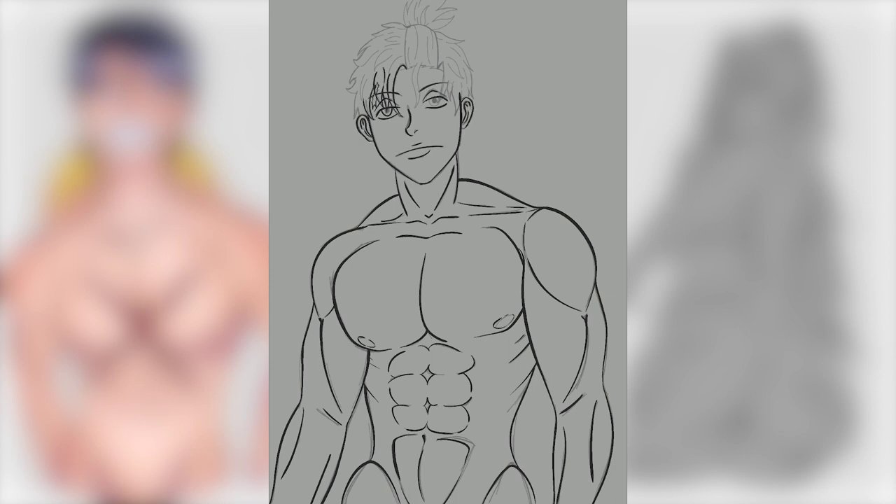
# - Draw the line art of the first hairstyle's outer outline, side strands and right bangs
pyautogui.moveTo(358, 77); pyautogui.dragTo(346, 119)
pyautogui.moveTo(369, 46); pyautogui.dragTo(350, 83)
pyautogui.moveTo(404, 24); pyautogui.dragTo(355, 61)
pyautogui.moveTo(391, 49)
pyautogui.mouseDown()
pyautogui.moveTo(360, 99)
pyautogui.moveTo(361, 66)
pyautogui.mouseUp()
pyautogui.moveTo(438, 63); pyautogui.dragTo(456, 115)
pyautogui.moveTo(473, 32); pyautogui.dragTo(435, 98)
pyautogui.moveTo(438, 38); pyautogui.dragTo(461, 58)
# - Draw the line art of the swept-back center hair section and the spiky topknot
pyautogui.moveTo(412, 61); pyautogui.dragTo(423, 106)
pyautogui.moveTo(403, 26); pyautogui.dragTo(406, 68)
pyautogui.moveTo(421, 68); pyautogui.dragTo(441, 70)
pyautogui.moveTo(428, 38); pyautogui.dragTo(430, 66)
pyautogui.moveTo(413, 2)
pyautogui.mouseDown()
pyautogui.moveTo(403, 25)
pyautogui.moveTo(457, 9)
pyautogui.mouseUp()
pyautogui.moveTo(427, 24); pyautogui.dragTo(425, 5)
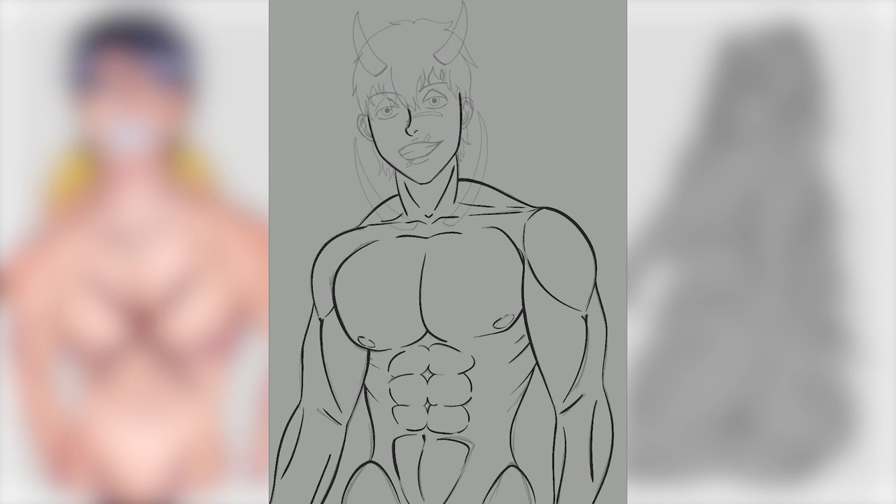
# - Draw the second face's line art for the grinning mouth, eyes with irises, eyebrows and ears
pyautogui.moveTo(400, 143); pyautogui.dragTo(445, 141)
pyautogui.moveTo(422, 98); pyautogui.dragTo(446, 104)
pyautogui.moveTo(375, 107); pyautogui.dragTo(399, 102)
pyautogui.moveTo(368, 98); pyautogui.dragTo(396, 93)
pyautogui.moveTo(418, 91)
pyautogui.mouseDown()
pyautogui.moveTo(447, 84)
pyautogui.moveTo(434, 99)
pyautogui.mouseUp()
pyautogui.moveTo(358, 116); pyautogui.dragTo(369, 140)
pyautogui.moveTo(462, 98); pyautogui.dragTo(469, 127)
pyautogui.moveTo(429, 99); pyautogui.dragTo(440, 107)
pyautogui.moveTo(382, 107); pyautogui.dragTo(392, 115)
# - Draw the line art of the head horns, the curved horns around the neck and the line across the nose
pyautogui.moveTo(387, 74); pyautogui.dragTo(354, 13)
pyautogui.moveTo(462, 2); pyautogui.dragTo(433, 63)
pyautogui.moveTo(356, 137); pyautogui.dragTo(419, 226)
pyautogui.moveTo(483, 112); pyautogui.dragTo(451, 224)
pyautogui.moveTo(413, 112); pyautogui.dragTo(444, 116)
# - Draw the line art of the second hairstyle's outline, nape strands and bangs, plus the scar across the lips
pyautogui.moveTo(378, 143); pyautogui.dragTo(382, 175)
pyautogui.moveTo(468, 126); pyautogui.dragTo(460, 159)
pyautogui.moveTo(361, 83); pyautogui.dragTo(355, 119)
pyautogui.moveTo(354, 60); pyautogui.dragTo(353, 96)
pyautogui.moveTo(386, 21)
pyautogui.mouseDown()
pyautogui.moveTo(452, 28)
pyautogui.moveTo(473, 98)
pyautogui.mouseUp()
pyautogui.moveTo(367, 28); pyautogui.dragTo(392, 41)
pyautogui.moveTo(455, 68); pyautogui.dragTo(441, 96)
pyautogui.moveTo(441, 65); pyautogui.dragTo(406, 110)
pyautogui.moveTo(408, 78); pyautogui.dragTo(366, 120)
pyautogui.moveTo(424, 133)
pyautogui.mouseDown()
pyautogui.moveTo(429, 141)
pyautogui.moveTo(414, 168)
pyautogui.mouseUp()
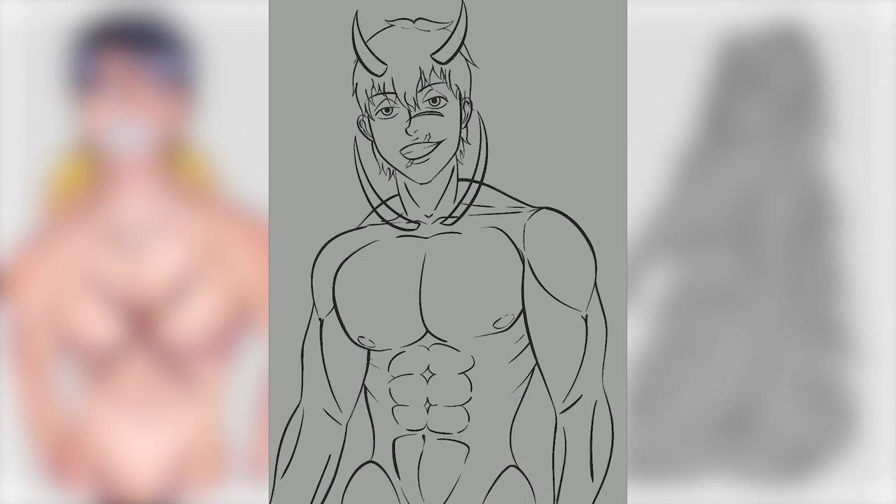
# - Erase the shoulder lines crossing the neck horns and add inner strands to the second hairstyle
pyautogui.moveTo(387, 221); pyautogui.dragTo(402, 217)
pyautogui.moveTo(471, 179); pyautogui.dragTo(482, 183)
pyautogui.moveTo(410, 32); pyautogui.dragTo(394, 70)
pyautogui.moveTo(414, 54); pyautogui.dragTo(403, 91)
pyautogui.moveTo(420, 35); pyautogui.dragTo(448, 38)
pyautogui.moveTo(463, 58); pyautogui.dragTo(453, 84)
# - Thicken the line art at the left shoulder slope, the neck, the right arm, the right waist and thigh
pyautogui.moveTo(358, 213); pyautogui.dragTo(383, 228)
pyautogui.moveTo(455, 158); pyautogui.dragTo(456, 198)
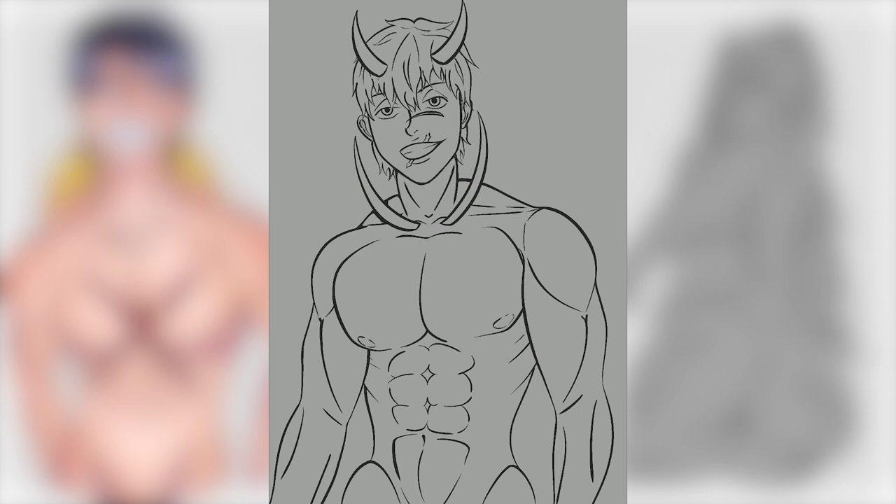
pyautogui.moveTo(540, 208)
pyautogui.mouseDown()
pyautogui.moveTo(595, 298)
pyautogui.moveTo(609, 490)
pyautogui.mouseUp()
pyautogui.moveTo(553, 427); pyautogui.dragTo(551, 503)
pyautogui.moveTo(522, 314)
pyautogui.mouseDown()
pyautogui.moveTo(533, 392)
pyautogui.moveTo(512, 441)
pyautogui.mouseUp()
pyautogui.moveTo(534, 468); pyautogui.dragTo(485, 503)
# - Thicken the line art along the left waist, left thigh, left shoulder and outer left arm
pyautogui.moveTo(364, 384); pyautogui.dragTo(371, 432)
pyautogui.moveTo(347, 463); pyautogui.dragTo(396, 499)
pyautogui.moveTo(312, 290); pyautogui.dragTo(358, 229)
pyautogui.moveTo(316, 304); pyautogui.dragTo(274, 482)
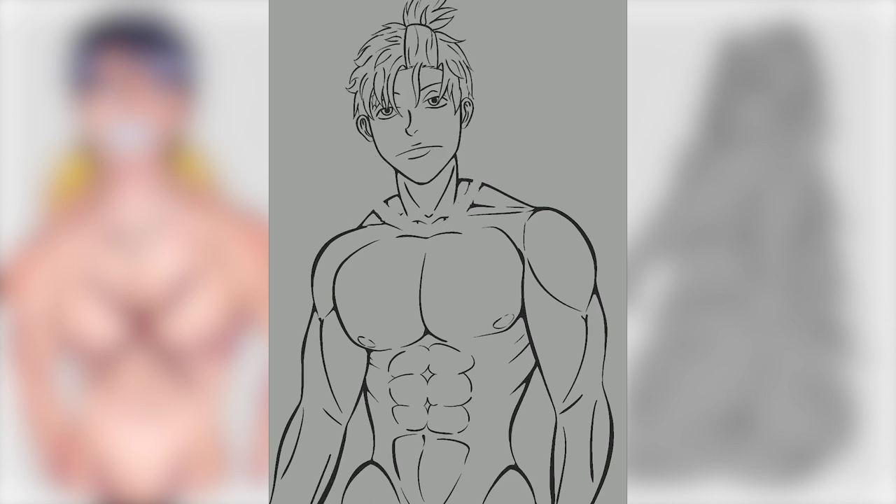
# - Redraw the shoulder slope lines beside the neck and hatch the right flank and the area beneath the right pectoral
pyautogui.moveTo(370, 222); pyautogui.dragTo(386, 211)
pyautogui.moveTo(465, 182); pyautogui.dragTo(489, 211)
pyautogui.moveTo(521, 384); pyautogui.dragTo(510, 405)
pyautogui.moveTo(518, 362); pyautogui.dragTo(506, 390)
pyautogui.moveTo(531, 344); pyautogui.dragTo(514, 374)
pyautogui.moveTo(523, 333)
pyautogui.mouseDown()
pyautogui.moveTo(518, 348)
pyautogui.moveTo(458, 350)
pyautogui.mouseUp()
# - Hatch shadows along the left flank, the left sides of the abs and the upper edge of the lower belly
pyautogui.moveTo(437, 341)
pyautogui.mouseDown()
pyautogui.moveTo(418, 346)
pyautogui.moveTo(381, 438)
pyautogui.mouseUp()
pyautogui.moveTo(396, 357); pyautogui.dragTo(404, 434)
pyautogui.hotkey('ctrl', 'z')
pyautogui.hotkey('ctrl', 'z')
pyautogui.moveTo(370, 350); pyautogui.dragTo(399, 434)
pyautogui.moveTo(402, 435); pyautogui.dragTo(414, 452)
# - Hatch the whole left arm from forearm to shoulder with parallel strokes in one direction
pyautogui.moveTo(279, 465); pyautogui.dragTo(288, 502)
pyautogui.moveTo(285, 434); pyautogui.dragTo(308, 501)
pyautogui.moveTo(301, 396); pyautogui.dragTo(327, 473)
pyautogui.moveTo(310, 329); pyautogui.dragTo(343, 426)
pyautogui.moveTo(325, 252); pyautogui.dragTo(350, 334)
pyautogui.moveTo(339, 267); pyautogui.dragTo(361, 340)
pyautogui.moveTo(346, 236); pyautogui.dragTo(351, 261)
# - Cross the left arm's hatching with strokes in the opposite direction, from the forearm up to the shoulder
pyautogui.moveTo(337, 455); pyautogui.dragTo(280, 501)
pyautogui.moveTo(362, 378); pyautogui.dragTo(279, 480)
pyautogui.moveTo(363, 350); pyautogui.dragTo(315, 284)
pyautogui.moveTo(354, 233); pyautogui.dragTo(317, 272)
pyautogui.moveTo(367, 352); pyautogui.dragTo(345, 421)
pyautogui.moveTo(366, 320); pyautogui.dragTo(338, 353)
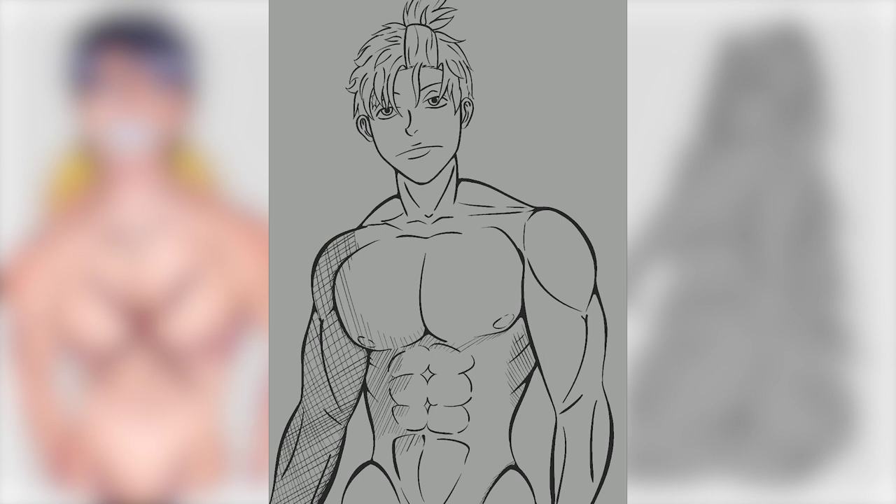
# - Hatch shadows on the lower inner chest, across the neck and over the left thigh
pyautogui.moveTo(433, 315); pyautogui.dragTo(429, 333)
pyautogui.moveTo(399, 206)
pyautogui.mouseDown()
pyautogui.moveTo(365, 228)
pyautogui.moveTo(417, 175)
pyautogui.mouseUp()
pyautogui.moveTo(382, 464)
pyautogui.mouseDown()
pyautogui.moveTo(347, 488)
pyautogui.moveTo(389, 503)
pyautogui.mouseUp()
# - Hatch the right upper arm along its inner edge, below the deltoid and beside the armpit
pyautogui.moveTo(525, 266); pyautogui.dragTo(553, 403)
pyautogui.moveTo(580, 283); pyautogui.dragTo(539, 314)
pyautogui.moveTo(602, 306); pyautogui.dragTo(588, 312)
pyautogui.moveTo(522, 224); pyautogui.dragTo(525, 251)
pyautogui.moveTo(529, 263); pyautogui.dragTo(536, 284)
# - Hatch the shadow under the chin and down the left half of the face
pyautogui.moveTo(419, 161); pyautogui.dragTo(410, 181)
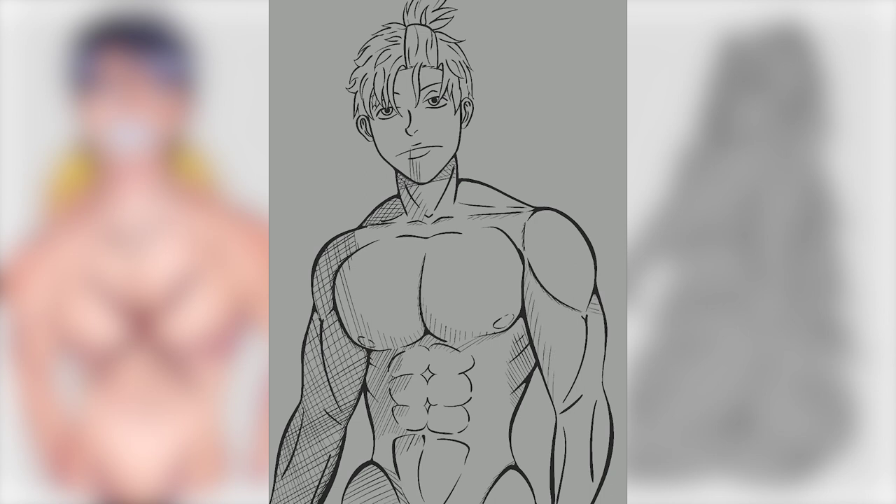
pyautogui.moveTo(405, 122); pyautogui.dragTo(397, 173)
pyautogui.moveTo(375, 108); pyautogui.dragTo(375, 138)
pyautogui.moveTo(409, 115); pyautogui.dragTo(399, 136)
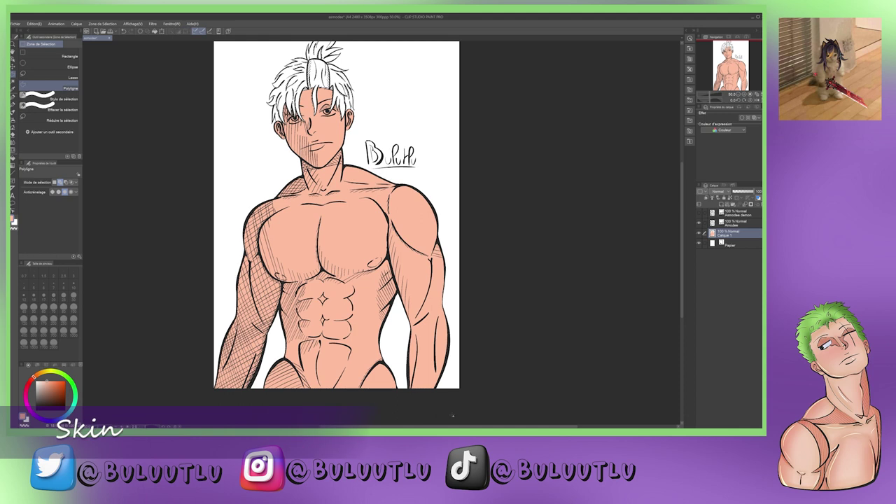
# - Add a layer above the flat skin colour and airbrush darker reddish skin shading over the torso and arms
pyautogui.hotkey('ctrl', 'shift', 'n')
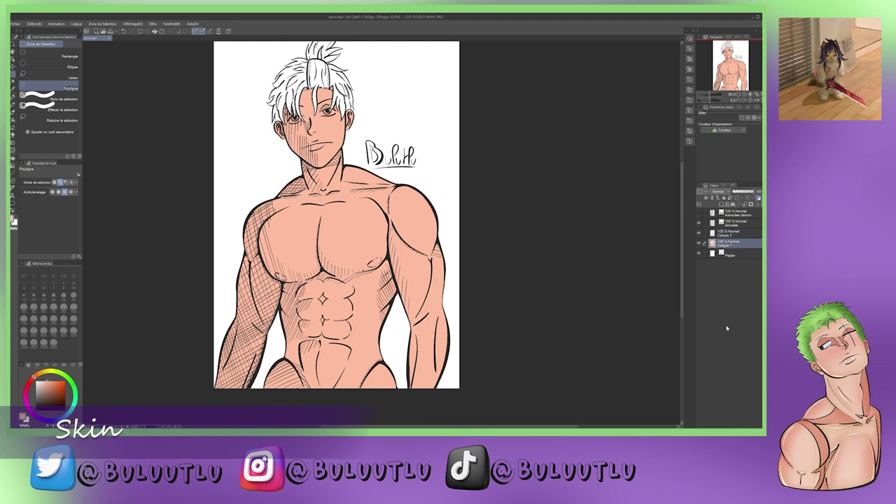
pyautogui.press('b')
pyautogui.moveTo(163, 182); pyautogui.dragTo(171, 181)
pyautogui.moveTo(406, 187)
pyautogui.mouseDown()
pyautogui.moveTo(434, 238)
pyautogui.moveTo(440, 329)
pyautogui.moveTo(393, 186)
pyautogui.moveTo(418, 321)
pyautogui.moveTo(399, 287)
pyautogui.moveTo(406, 305)
pyautogui.mouseUp()
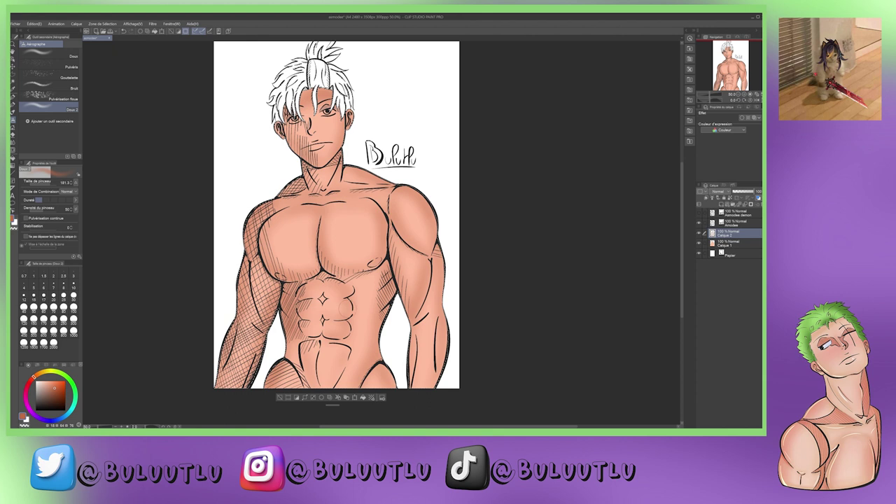
# - Add two more layers and airbrush a tan tint and pale highlights over the arms, chest and abdomen
pyautogui.hotkey('ctrl', 'shift', 'n')
pyautogui.click(40, 376)
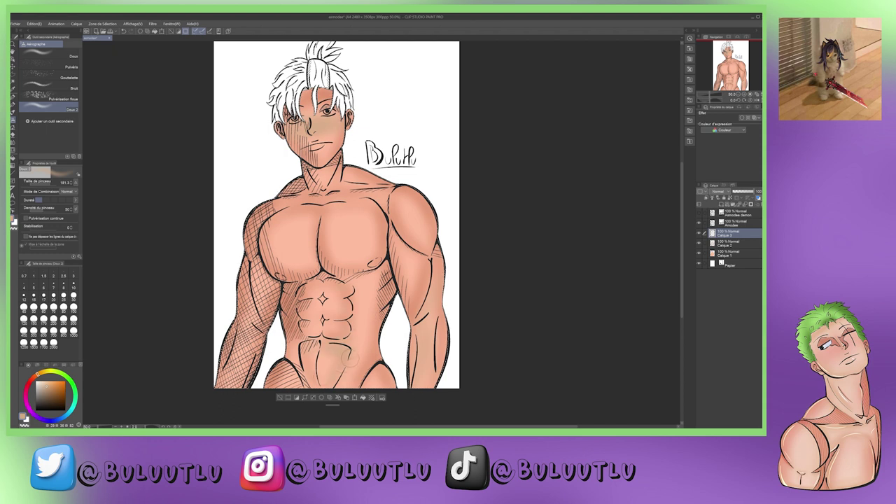
pyautogui.hotkey('ctrl', 'shift', 'n')
pyautogui.moveTo(409, 213); pyautogui.dragTo(427, 384)
pyautogui.moveTo(301, 231)
pyautogui.mouseDown()
pyautogui.moveTo(327, 290)
pyautogui.moveTo(336, 371)
pyautogui.moveTo(371, 329)
pyautogui.mouseUp()
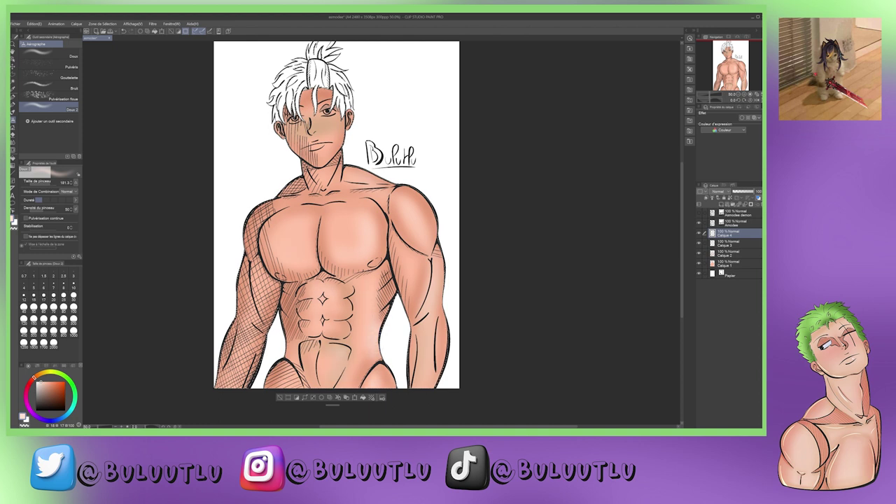
pyautogui.moveTo(409, 190); pyautogui.dragTo(432, 234)
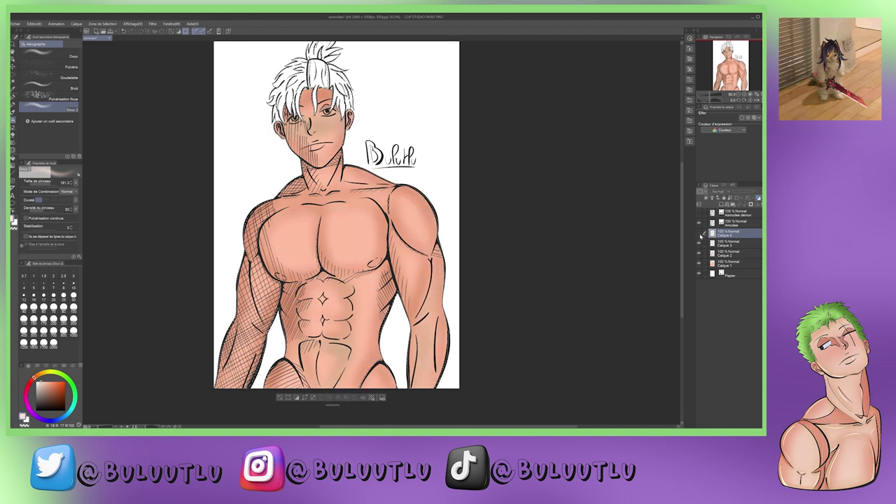
# - Add a shadow layer and airbrush darker reddish brown along the right flank, inner right arm and beneath the deltoid
pyautogui.hotkey('ctrl', 'shift', 'n')
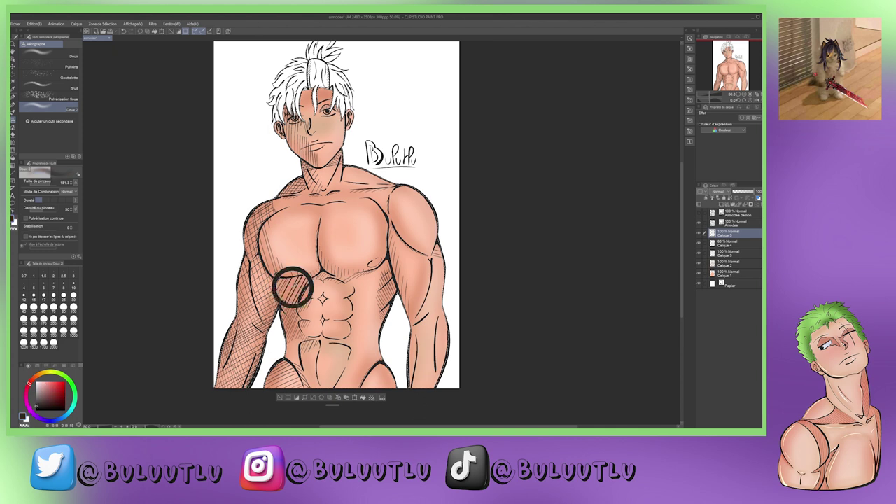
pyautogui.click(582, 58)
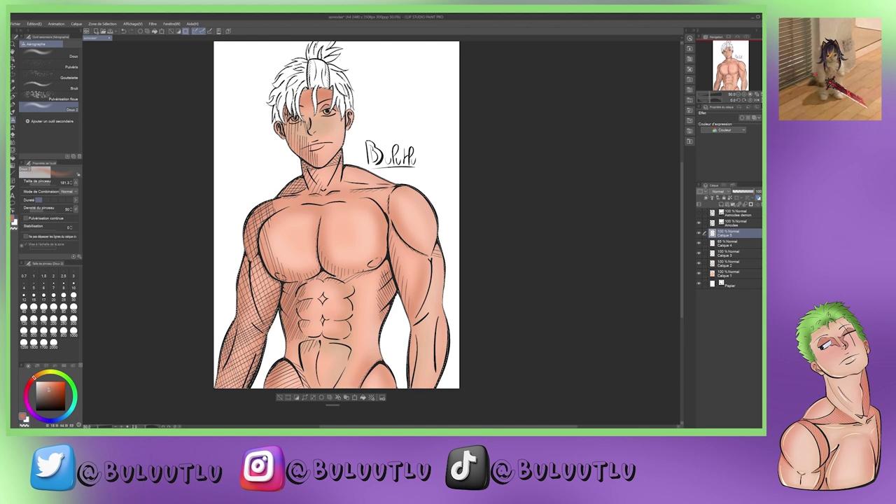
pyautogui.scroll(2, 658, 274)
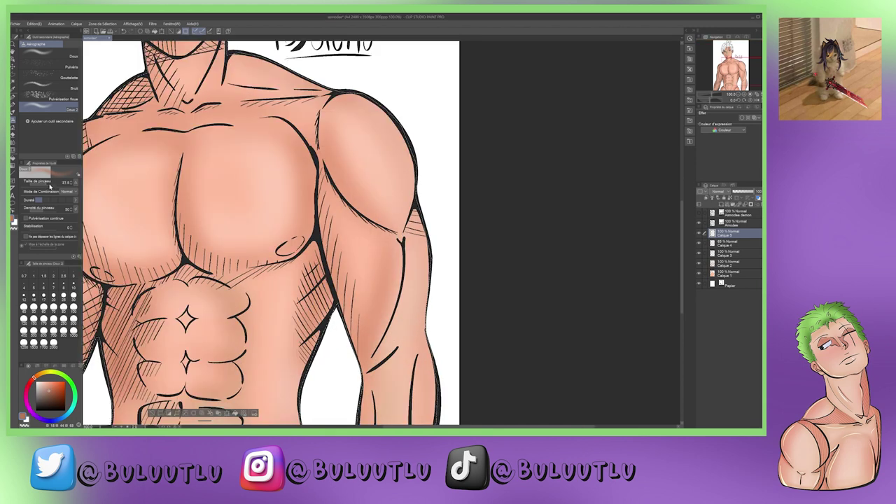
pyautogui.moveTo(307, 287)
pyautogui.mouseDown()
pyautogui.moveTo(322, 354)
pyautogui.moveTo(298, 350)
pyautogui.mouseUp()
pyautogui.moveTo(343, 189); pyautogui.dragTo(336, 350)
pyautogui.moveTo(410, 204); pyautogui.dragTo(416, 238)
pyautogui.moveTo(320, 180); pyautogui.dragTo(378, 225)
pyautogui.moveTo(336, 204); pyautogui.dragTo(382, 236)
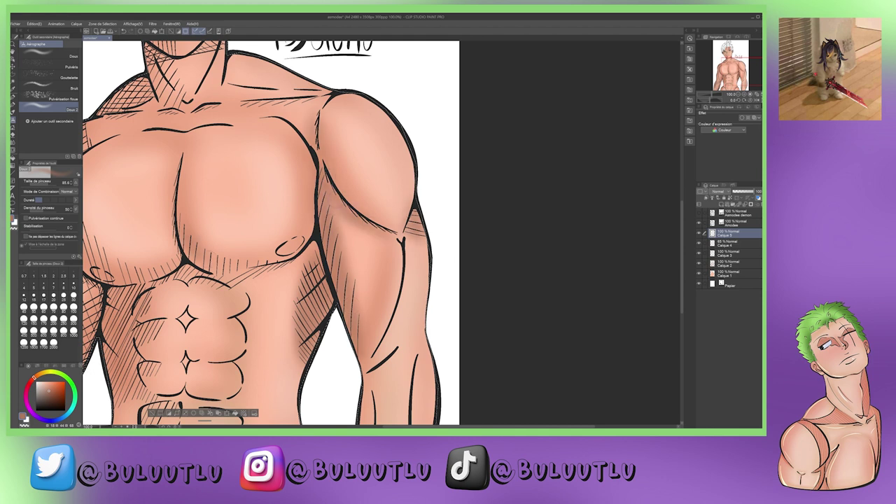
# - Airbrush reddish brown shadows beneath the pectorals, down the right waist and around the abs
pyautogui.moveTo(284, 269); pyautogui.dragTo(186, 237)
pyautogui.moveTo(280, 280); pyautogui.dragTo(413, 144)
pyautogui.moveTo(288, 267)
pyautogui.mouseDown()
pyautogui.moveTo(301, 288)
pyautogui.moveTo(260, 357)
pyautogui.mouseUp()
pyautogui.moveTo(220, 311); pyautogui.dragTo(202, 356)
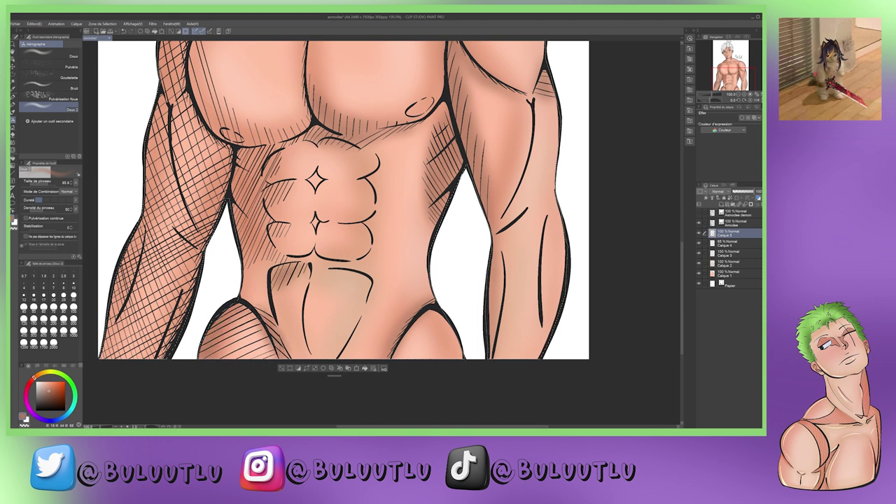
pyautogui.moveTo(266, 258)
pyautogui.mouseDown()
pyautogui.moveTo(278, 193)
pyautogui.moveTo(266, 251)
pyautogui.mouseUp()
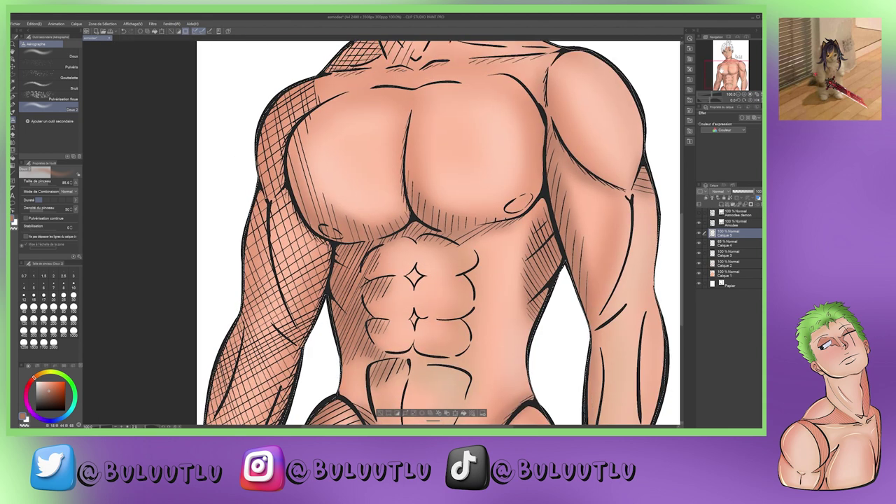
# - Enlarge the airbrush and darken the hatched left arm with reddish brown shadow
pyautogui.moveTo(350, 210); pyautogui.dragTo(448, 307)
pyautogui.moveTo(42, 183); pyautogui.dragTo(62, 200)
pyautogui.moveTo(242, 271); pyautogui.dragTo(294, 182)
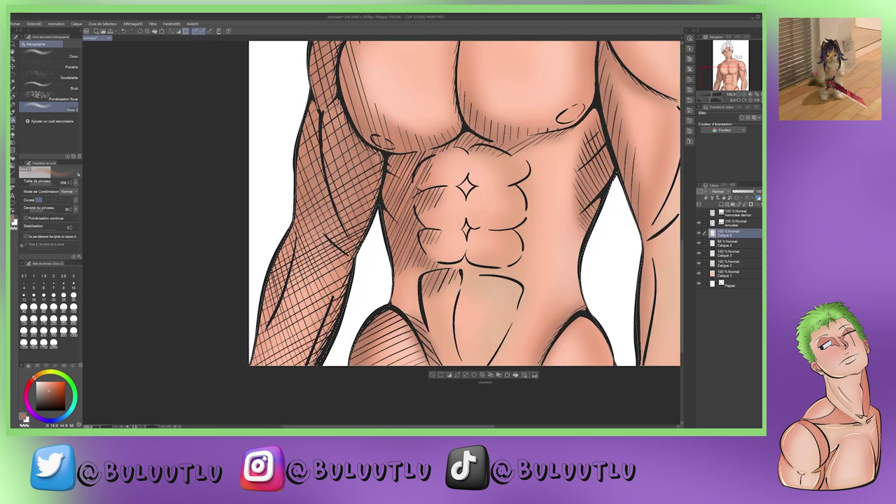
pyautogui.scroll(5, 282, 184)
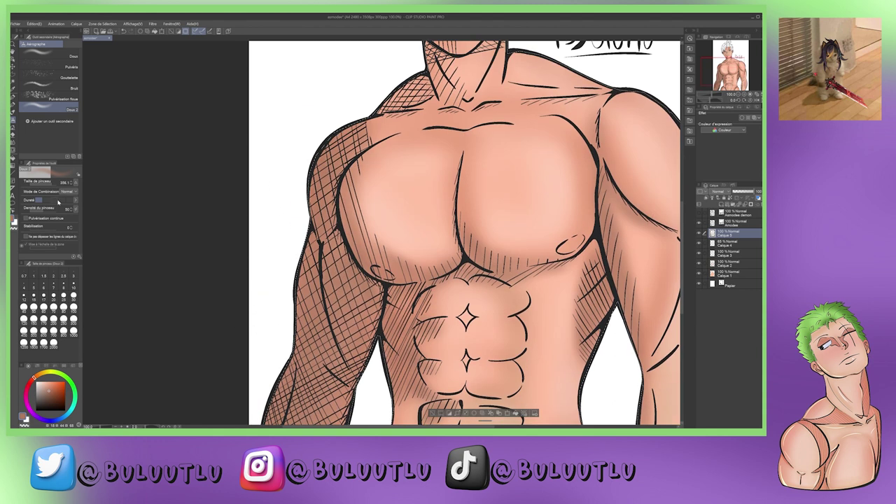
# - Airbrush shadows along the collarbones and on the face under the hair and beside the nose
pyautogui.scroll(2, 672, 207)
pyautogui.scroll(1, 682, 207)
pyautogui.moveTo(392, 168)
pyautogui.mouseDown()
pyautogui.moveTo(490, 112)
pyautogui.moveTo(448, 150)
pyautogui.mouseUp()
pyautogui.moveTo(392, 190); pyautogui.dragTo(574, 173)
pyautogui.scroll(4, 672, 201)
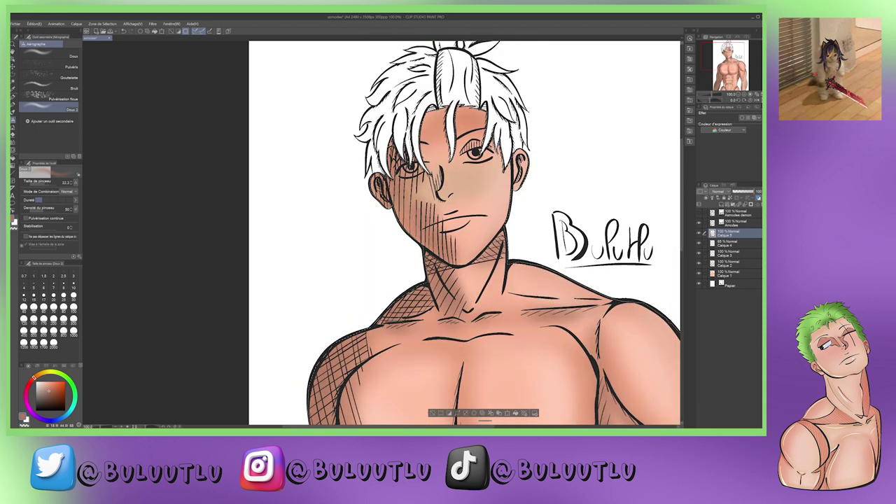
pyautogui.moveTo(484, 111)
pyautogui.mouseDown()
pyautogui.moveTo(492, 151)
pyautogui.moveTo(451, 158)
pyautogui.moveTo(510, 165)
pyautogui.mouseUp()
pyautogui.moveTo(434, 174); pyautogui.dragTo(439, 202)
pyautogui.scroll(-3, 465, 231)
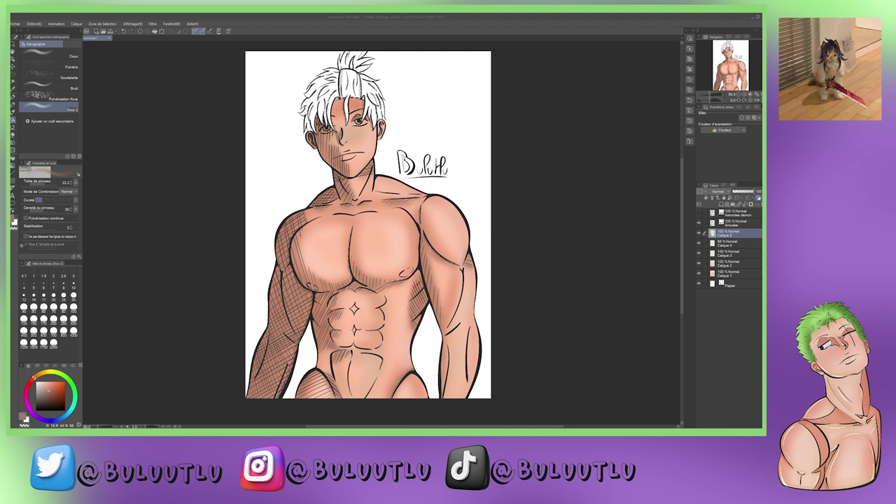
# - Lower the skin shadow layer's opacity to about 65% and save the file
pyautogui.scroll(1, 681, 231)
pyautogui.moveTo(756, 191)
pyautogui.mouseDown()
pyautogui.moveTo(739, 192)
pyautogui.moveTo(747, 192)
pyautogui.mouseUp()
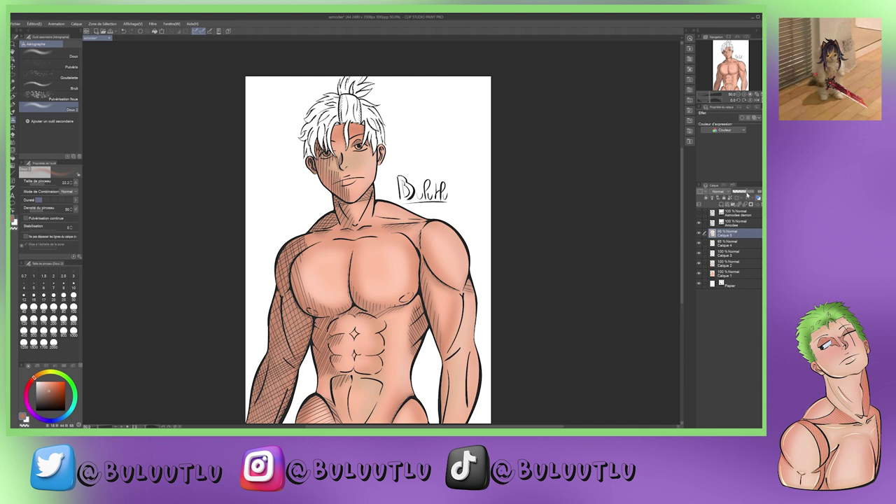
pyautogui.hotkey('ctrl', 's')
# - Group the five skin layers into a folder and add a new layer above it
pyautogui.keyDown('shift'); pyautogui.click(739, 271); pyautogui.keyUp('shift')
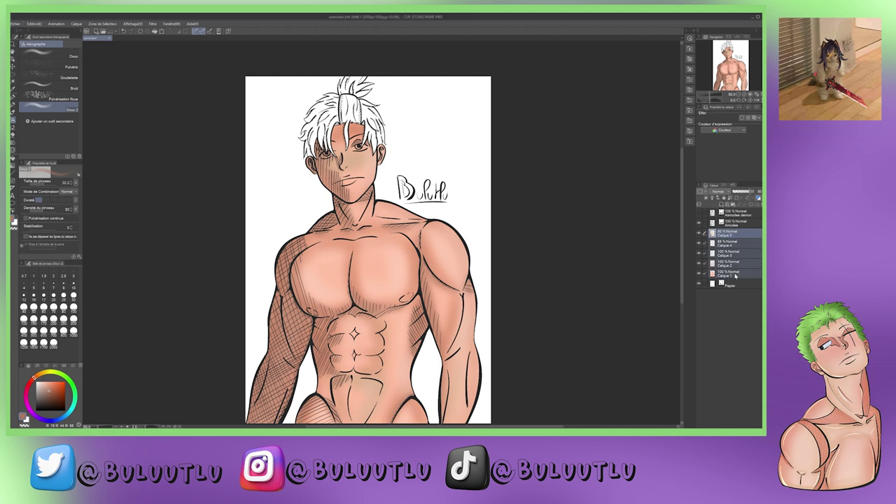
pyautogui.click(721, 203)
pyautogui.click(719, 207)
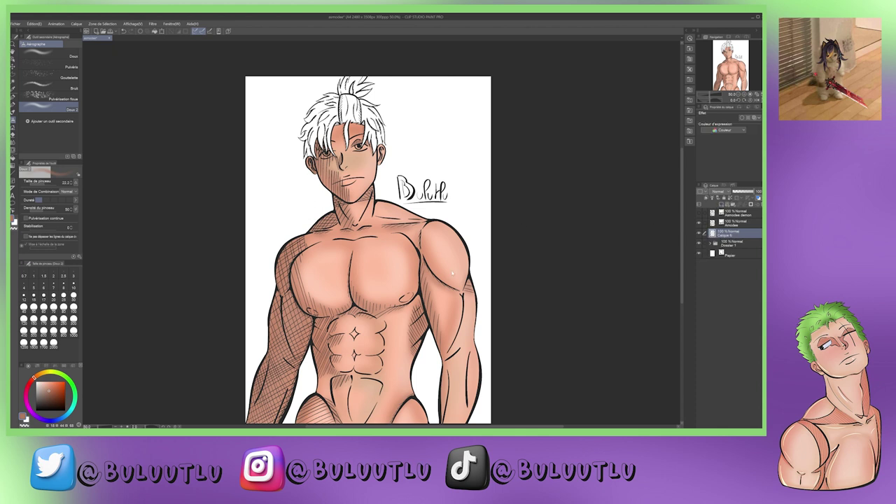
# - Fill the hair with a flat pale blond and cover the leftover white gaps at the hairline
pyautogui.scroll(6, 336, 105)
pyautogui.press('m')
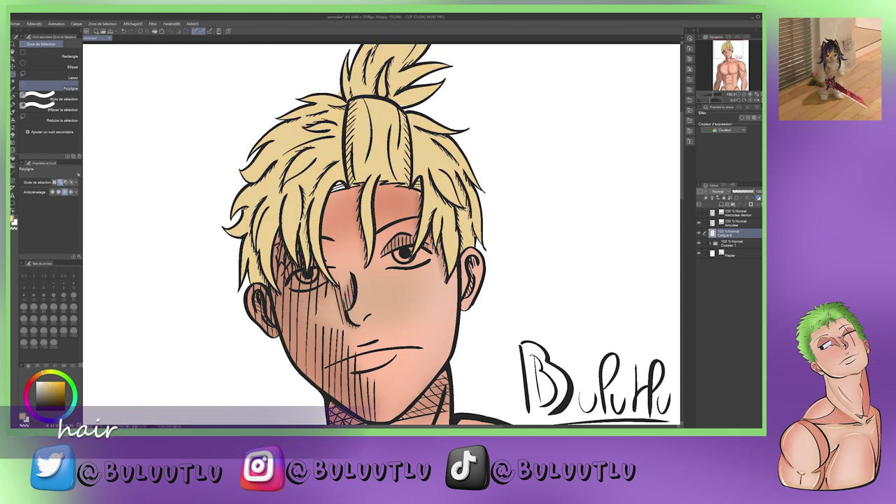
pyautogui.press('p')
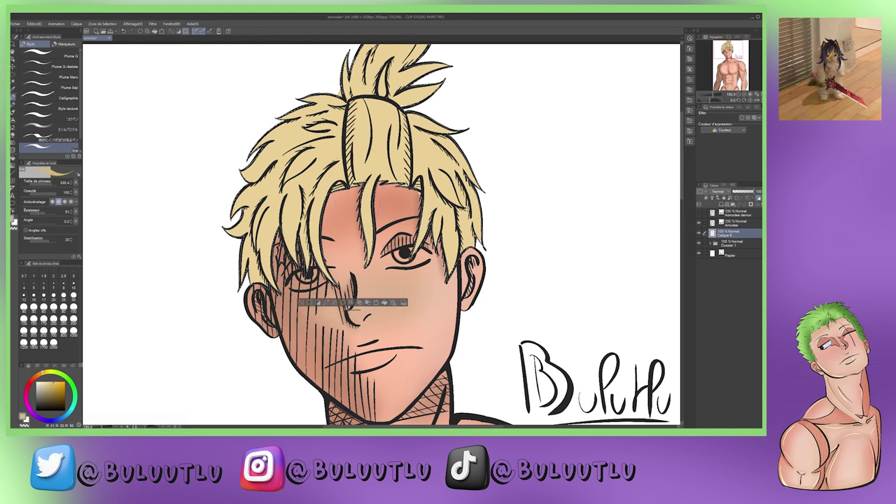
# - Airbrush soft orange-brown shading onto the blond locks on both sides of the head
pyautogui.press('b')
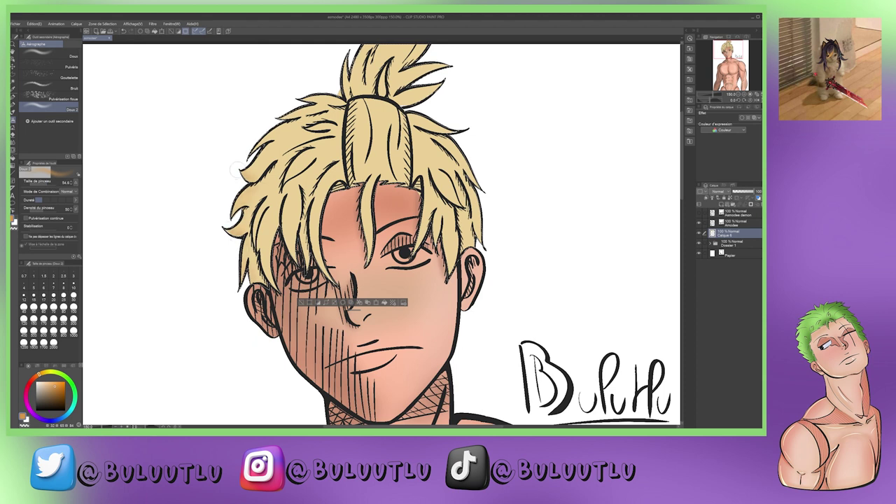
pyautogui.moveTo(463, 141); pyautogui.dragTo(439, 200)
pyautogui.moveTo(417, 136); pyautogui.dragTo(409, 155)
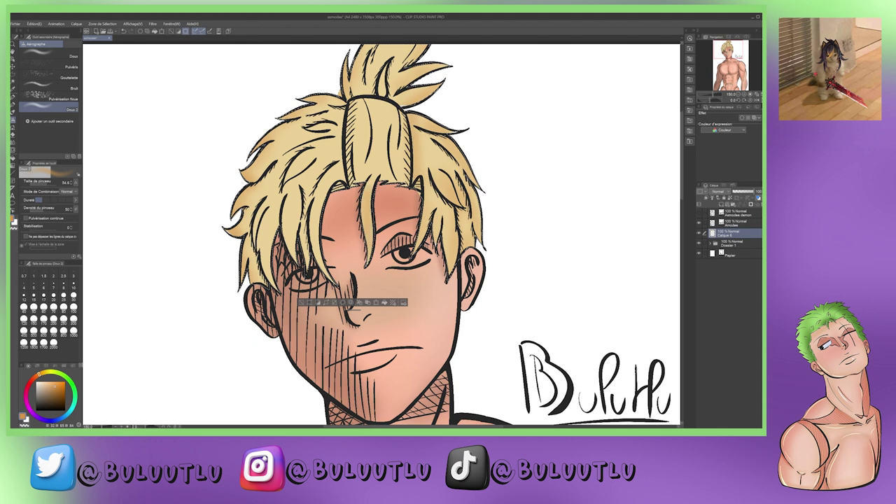
pyautogui.moveTo(336, 134); pyautogui.dragTo(337, 157)
# - Add layers above the hair colour and airbrush light yellow tones over the blond locks
pyautogui.hotkey('ctrl', 'shift', 'n')
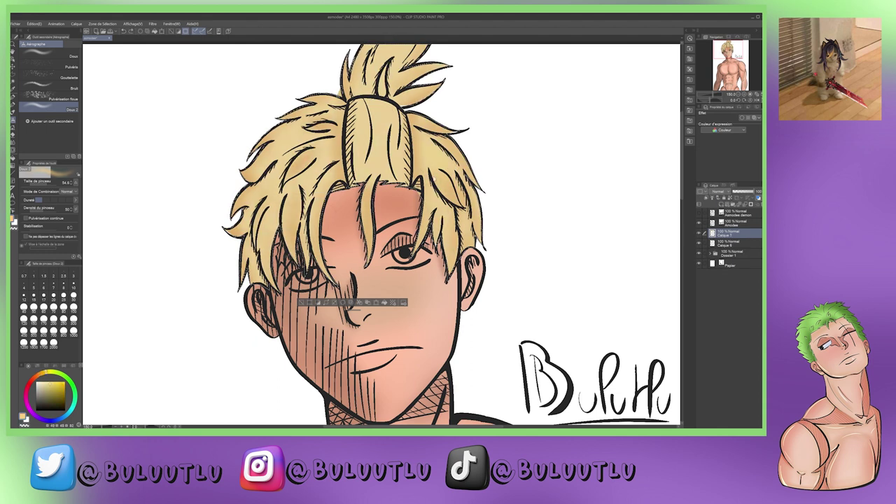
pyautogui.hotkey('ctrl', 'z')
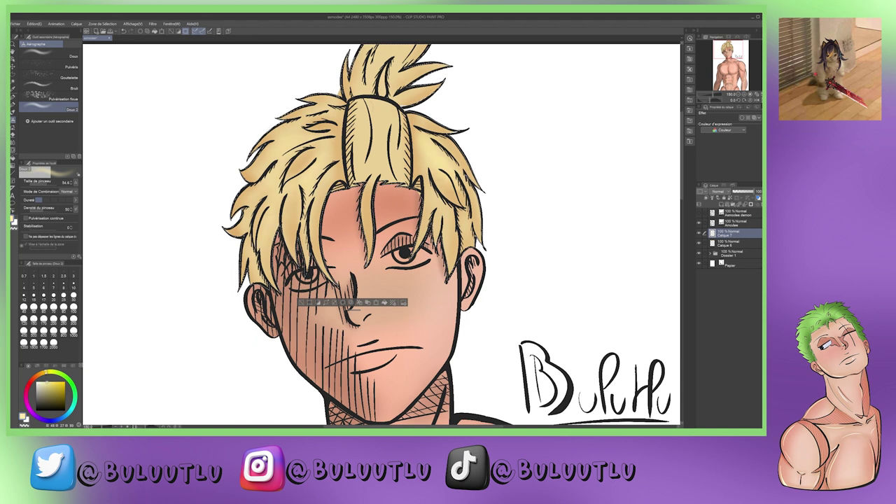
pyautogui.hotkey('ctrl', 'shift', 'n')
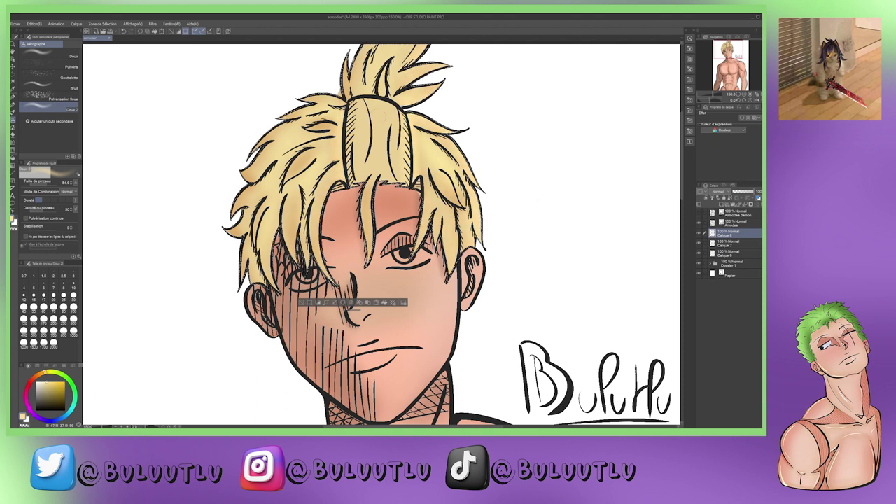
# - Add a layer and airbrush olive-brown shadows on the hair beside and on the central strip, adjusting the brush size
pyautogui.click(719, 204)
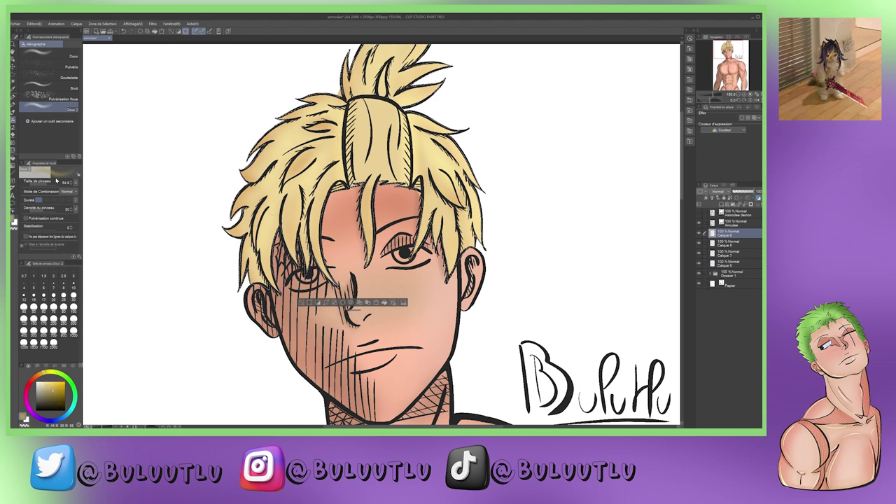
pyautogui.moveTo(56, 181); pyautogui.dragTo(44, 184)
pyautogui.hotkey('ctrl', '+')
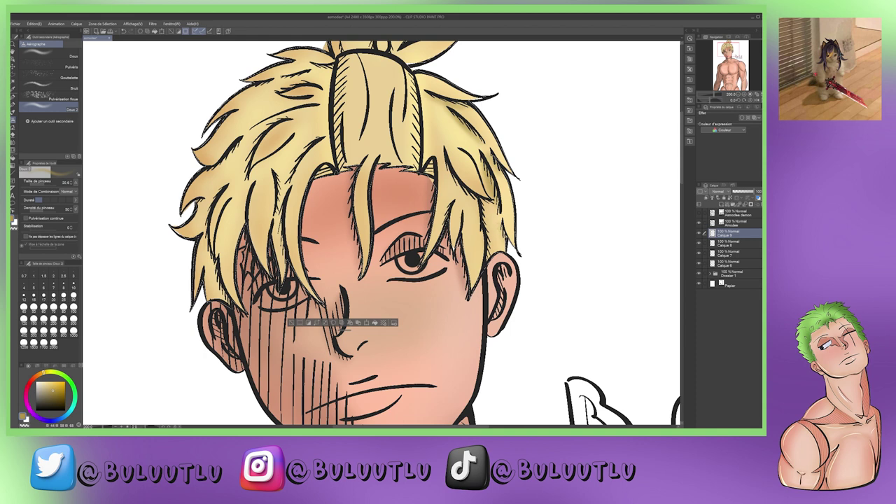
pyautogui.moveTo(418, 136); pyautogui.dragTo(410, 158)
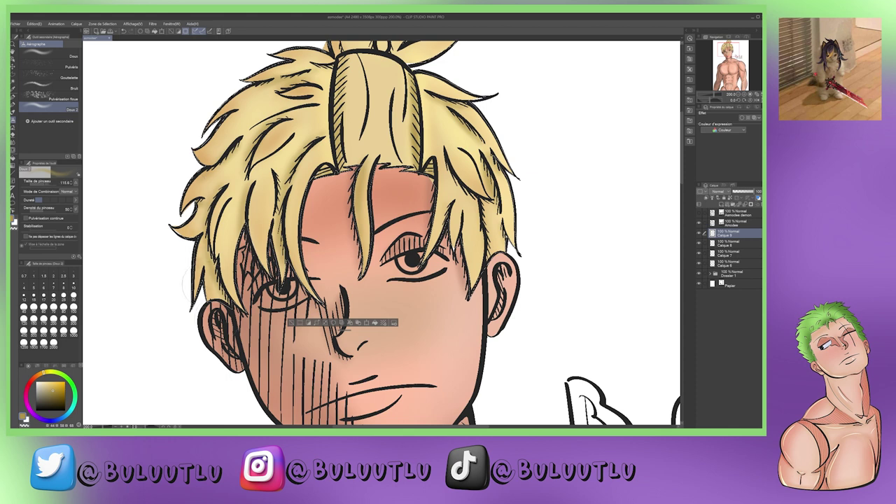
pyautogui.scroll(-4, 282, 276)
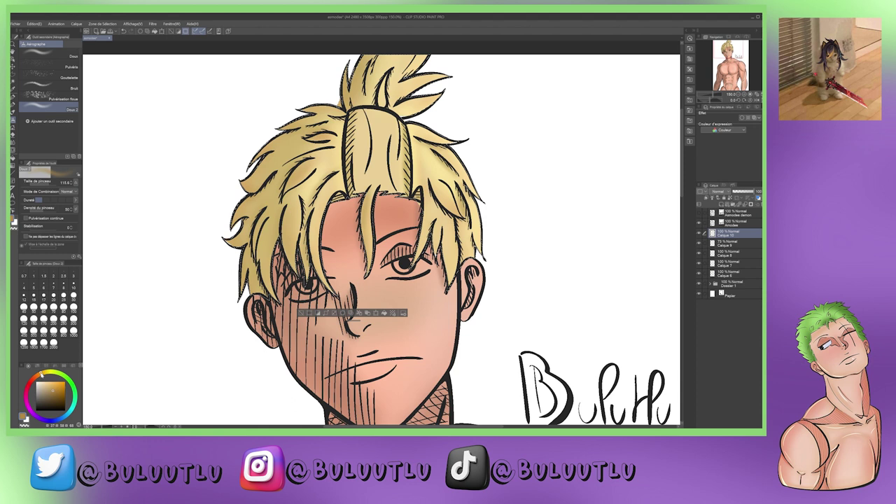
# - Paint the central hair strip with a flat golden brown using the pen
pyautogui.press('p')
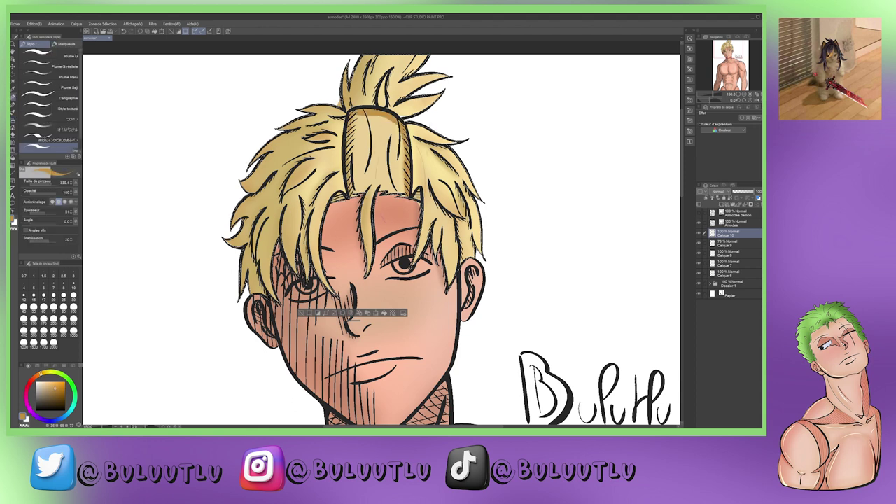
pyautogui.moveTo(354, 119); pyautogui.dragTo(401, 189)
pyautogui.moveTo(398, 126); pyautogui.dragTo(386, 155)
pyautogui.moveTo(371, 116)
pyautogui.mouseDown()
pyautogui.moveTo(355, 155)
pyautogui.moveTo(371, 155)
pyautogui.mouseUp()
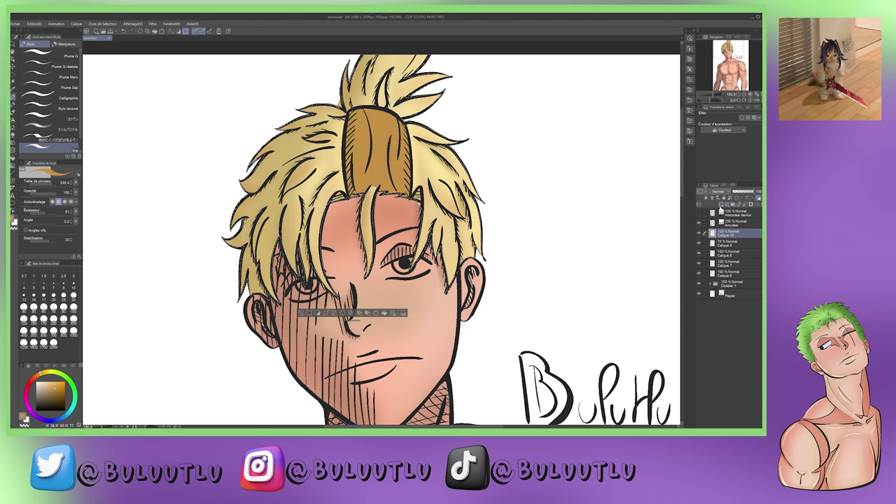
# - Add a layer and airbrush darker brown shading along the edges and strands of the central hair strip
pyautogui.hotkey('ctrl', 'shift', 'n')
pyautogui.press('b')
pyautogui.moveTo(395, 197); pyautogui.dragTo(396, 149)
pyautogui.moveTo(363, 175); pyautogui.dragTo(363, 109)
pyautogui.moveTo(395, 156); pyautogui.dragTo(395, 122)
pyautogui.moveTo(65, 182); pyautogui.dragTo(49, 182)
pyautogui.moveTo(404, 175); pyautogui.dragTo(404, 134)
pyautogui.moveTo(349, 144); pyautogui.dragTo(349, 112)
# - Sample the blond hair colour, add an Add-mode layer and airbrush pale highlights over the left side of the hair
pyautogui.keyDown('alt'); pyautogui.click(256, 167); pyautogui.keyUp('alt')
pyautogui.hotkey('ctrl', 'shift', 'n')
pyautogui.keyDown('alt'); pyautogui.click(251, 164); pyautogui.keyUp('alt')
pyautogui.moveTo(262, 223); pyautogui.dragTo(290, 120)
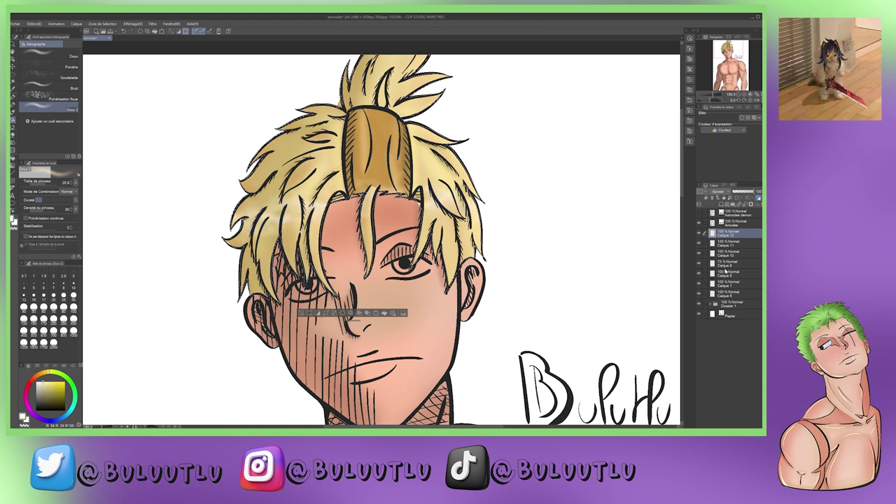
# - Set the hair highlight layer to Add (Glow) at a lower opacity and group all the hair layers into a folder
pyautogui.click(718, 191)
pyautogui.click(706, 273)
pyautogui.hotkey('ctrl', '0')
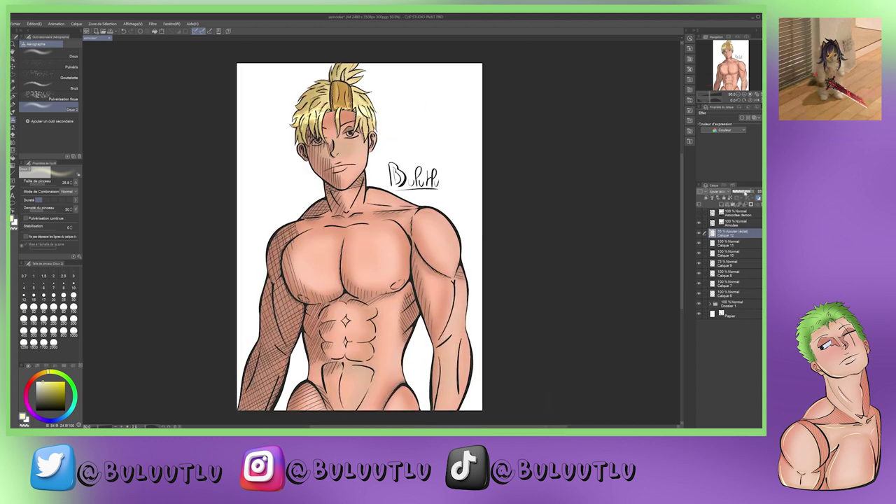
pyautogui.keyDown('shift'); pyautogui.click(728, 294); pyautogui.keyUp('shift')
pyautogui.hotkey('ctrl', 'g')
# - Airbrush dark red shading in the hair gap beside the shadowed eye on new layers and group them into a folder
pyautogui.hotkey('ctrl', 'shift', 'n')
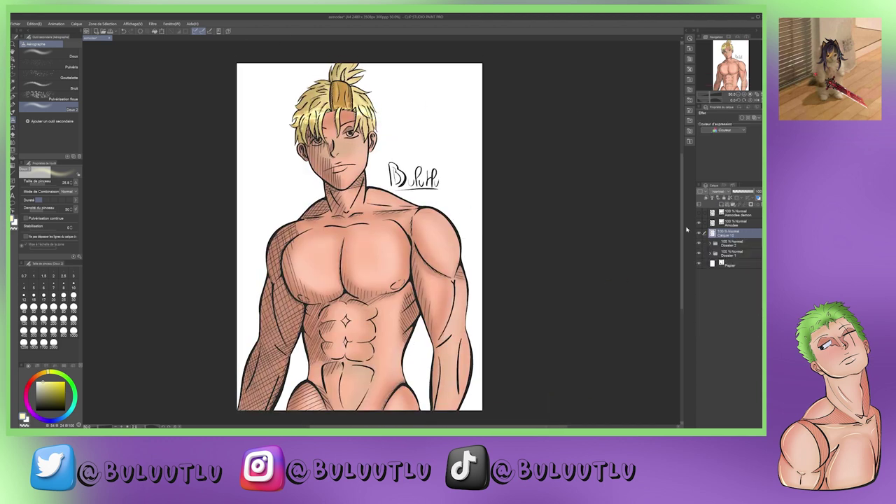
pyautogui.scroll(5, 320, 116)
pyautogui.scroll(1, 210, 91)
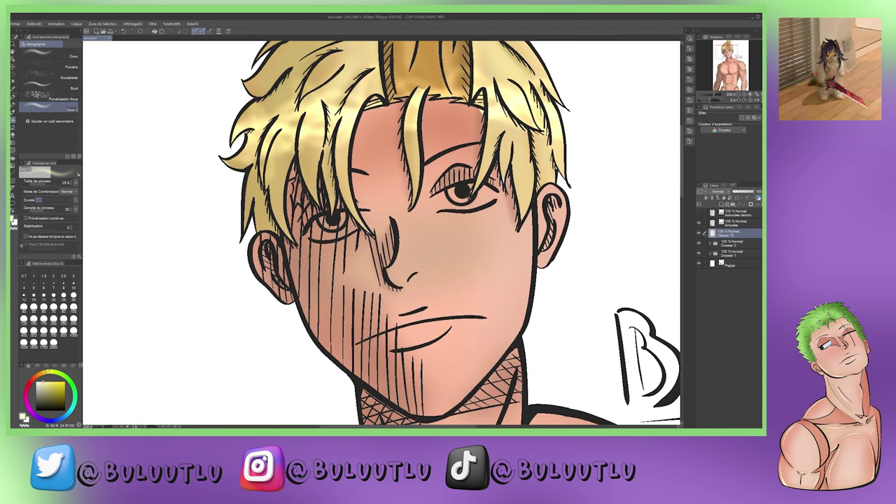
pyautogui.press('x')
pyautogui.press('p')
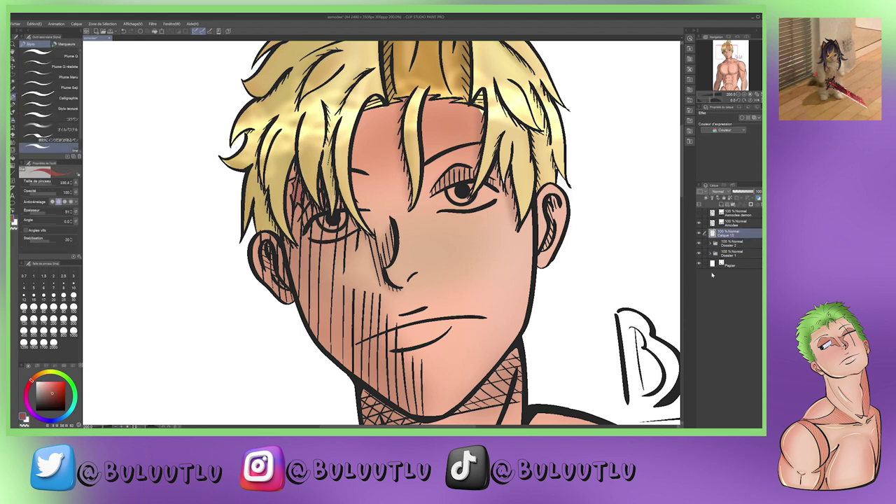
pyautogui.click(731, 199)
pyautogui.click(13, 123)
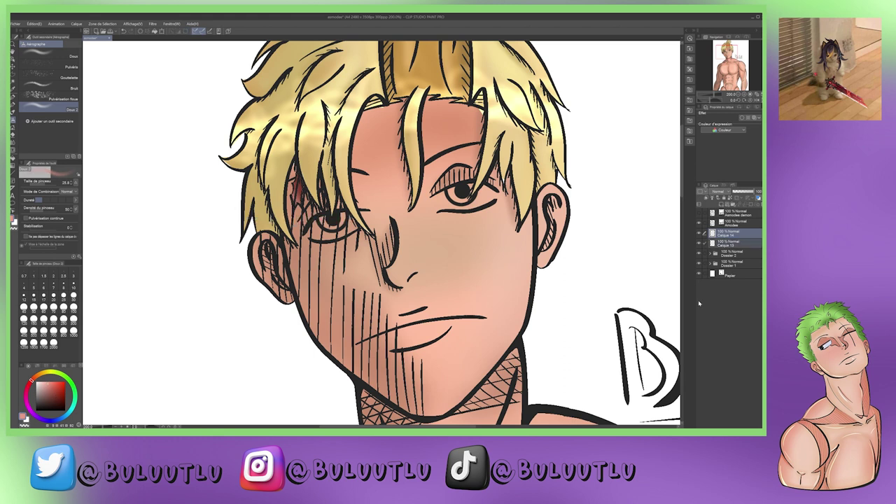
pyautogui.hotkey('ctrl', 'z')
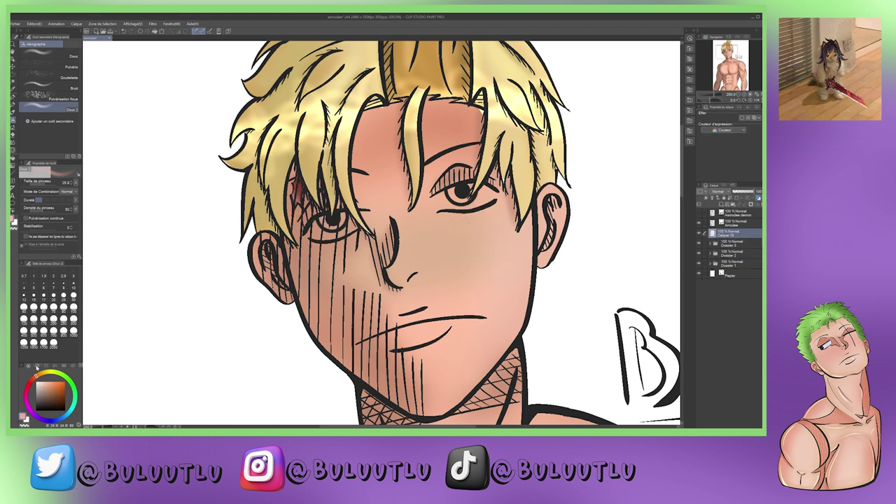
# - Outline the whites of both eyes with the Polyline selection and fill them with a pale bluish white
pyautogui.click(37, 366)
pyautogui.hotkey('ctrl', '+')
pyautogui.press('m')
pyautogui.click(208, 251)
pyautogui.click(249, 196)
pyautogui.click(314, 192)
pyautogui.click(208, 241)
pyautogui.click(455, 159)
pyautogui.click(514, 131)
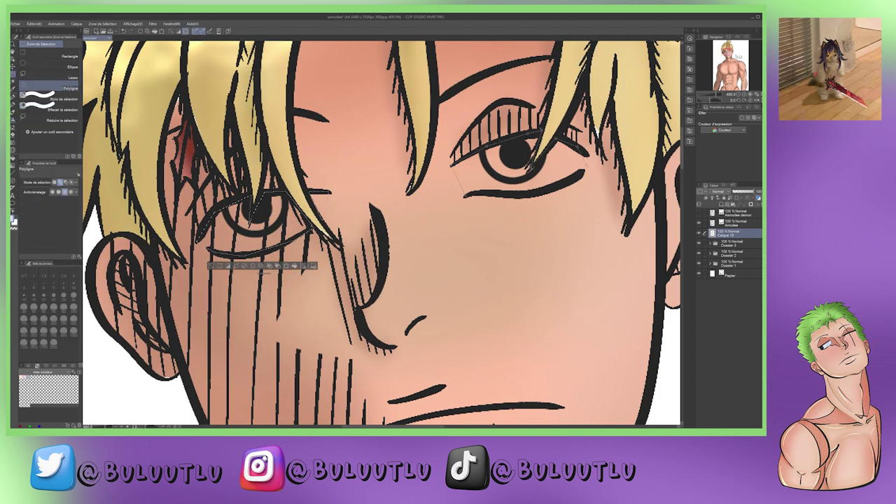
pyautogui.click(582, 153)
pyautogui.click(518, 195)
pyautogui.click(455, 161)
pyautogui.hotkey('alt', 'BackSpace')
pyautogui.hotkey('ctrl', 'd')
# - Add a layer and airbrush soft grey-blue shadows along the upper parts of both eye whites
pyautogui.press('b')
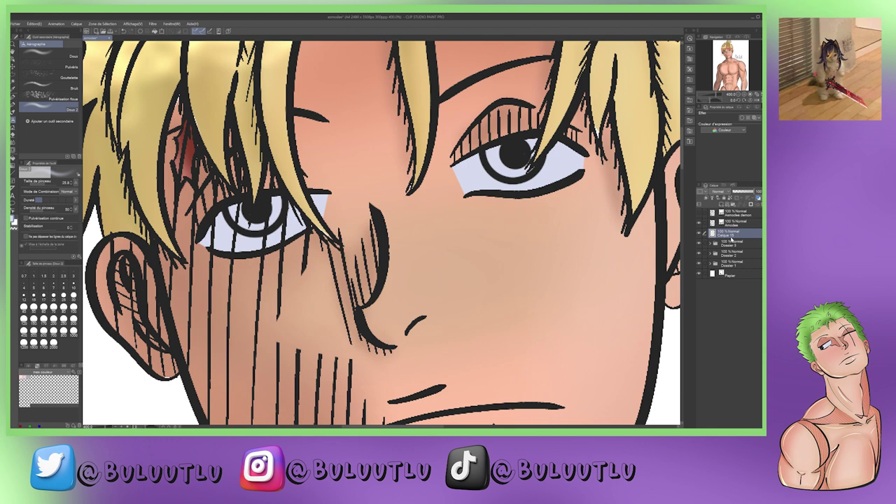
pyautogui.hotkey('ctrl', 'shift', 'n')
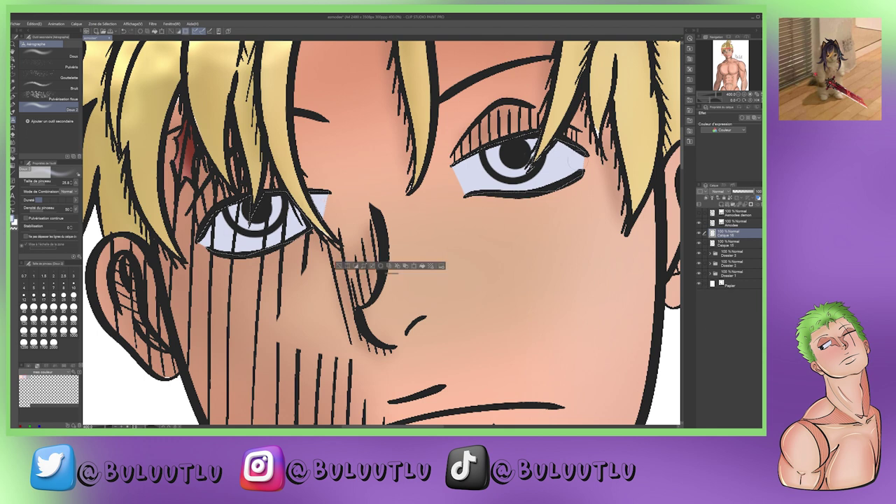
pyautogui.click(23, 364)
pyautogui.moveTo(210, 210); pyautogui.dragTo(227, 222)
pyautogui.moveTo(558, 143); pyautogui.dragTo(581, 156)
pyautogui.moveTo(455, 172); pyautogui.dragTo(479, 155)
pyautogui.moveTo(549, 147); pyautogui.dragTo(581, 158)
pyautogui.moveTo(462, 159); pyautogui.dragTo(489, 148)
pyautogui.moveTo(221, 210); pyautogui.dragTo(245, 199)
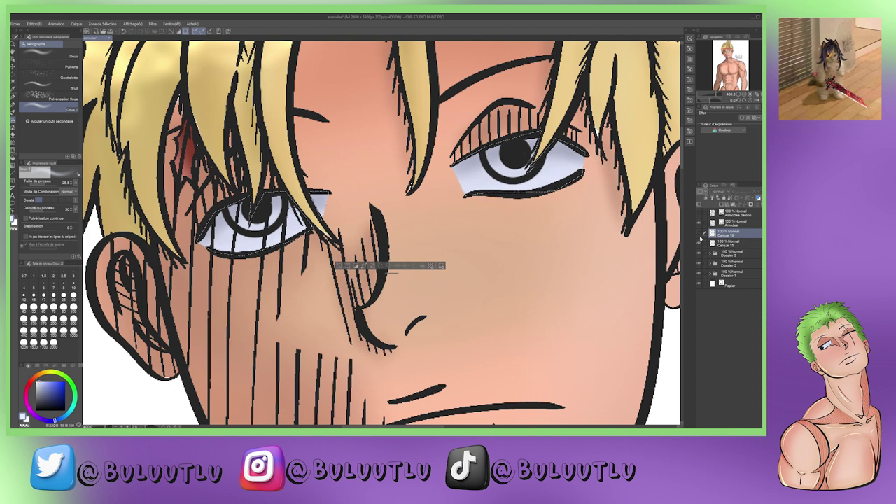
pyautogui.hotkey('ctrl', 'd')
# - Group the eye-white layers into a folder and paint both irises turquoise on a new layer with the pen
pyautogui.click(714, 198)
pyautogui.click(703, 198)
pyautogui.click(14, 98)
pyautogui.click(72, 393)
pyautogui.click(63, 386)
pyautogui.moveTo(241, 210); pyautogui.dragTo(276, 204)
pyautogui.moveTo(489, 157); pyautogui.dragTo(500, 210)
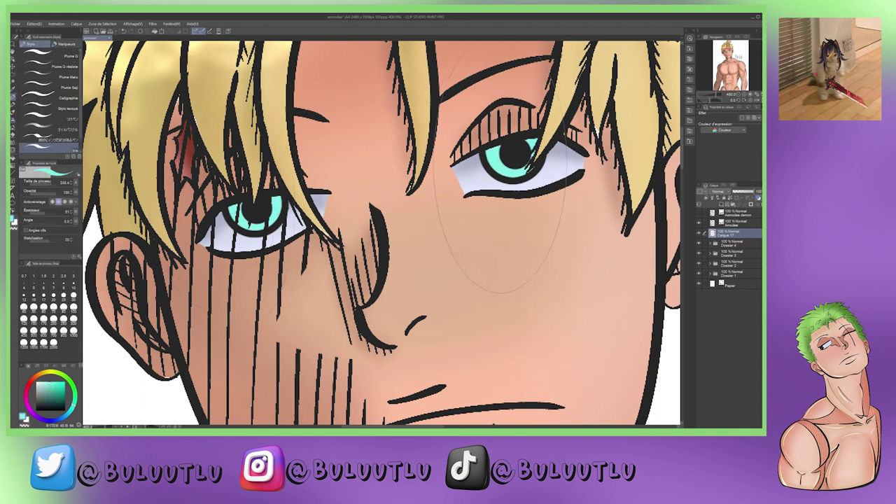
# - Load the painted irises as a selection and airbrush tonal shading over their upper and lower parts on a new layer
pyautogui.click(14, 119)
pyautogui.keyDown('ctrl'); pyautogui.click(712, 233); pyautogui.keyUp('ctrl')
pyautogui.click(703, 198)
pyautogui.click(49, 399)
pyautogui.moveTo(231, 203); pyautogui.dragTo(276, 199)
pyautogui.moveTo(483, 154); pyautogui.dragTo(539, 134)
pyautogui.click(34, 378)
pyautogui.moveTo(252, 213)
pyautogui.mouseDown()
pyautogui.moveTo(280, 228)
pyautogui.moveTo(276, 217)
pyautogui.mouseUp()
pyautogui.moveTo(507, 161); pyautogui.dragTo(529, 178)
pyautogui.hotkey('ctrl', 'd')
# - Add a layer and draw small white glints in both eyes with the pen
pyautogui.hotkey('ctrl', 'shift', 'n')
pyautogui.press('p')
pyautogui.moveTo(538, 142); pyautogui.dragTo(498, 165)
pyautogui.moveTo(277, 201); pyautogui.dragTo(266, 206)
pyautogui.moveTo(256, 211); pyautogui.dragTo(242, 221)
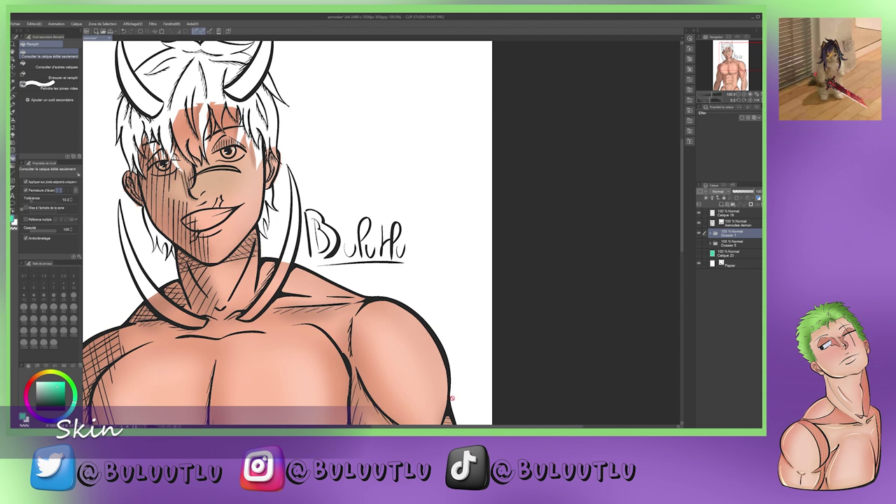
# - Duplicate the skin folder for the horned variant and merge the copy into a single layer
pyautogui.hscroll(-5, 451, 398)
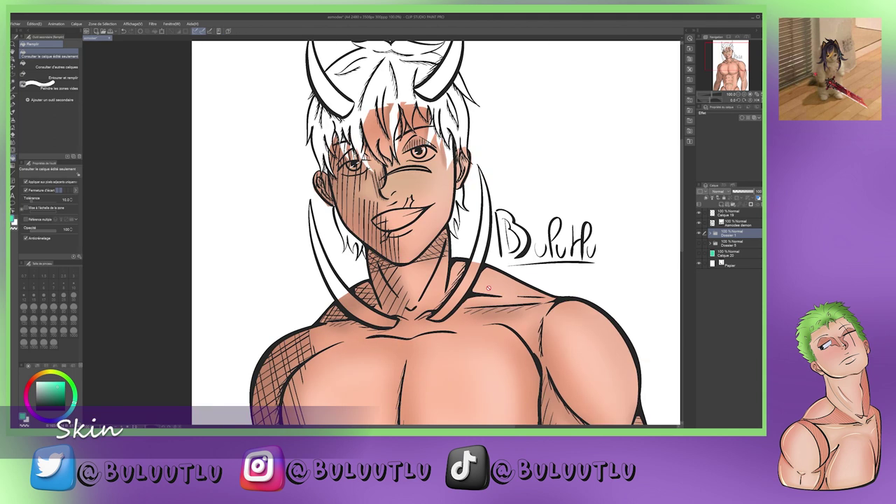
pyautogui.hotkey('ctrl', '-')
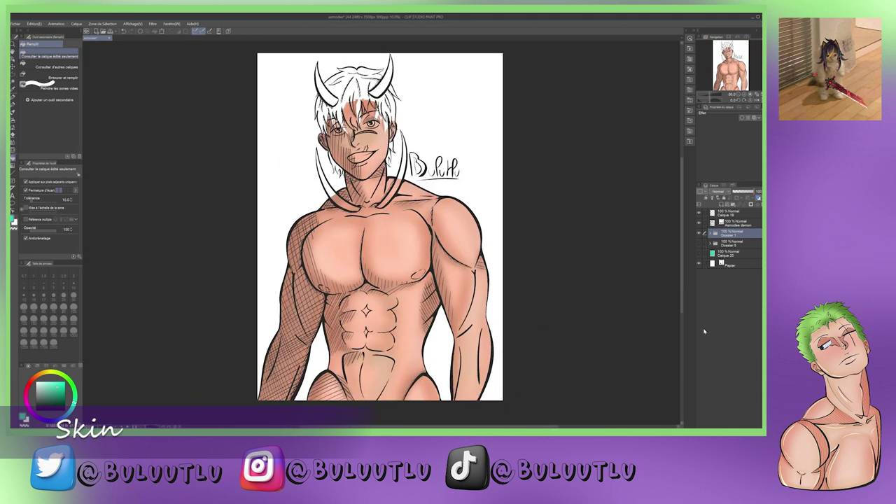
pyautogui.hotkey('ctrl', 'c')
pyautogui.hotkey('ctrl', 'v')
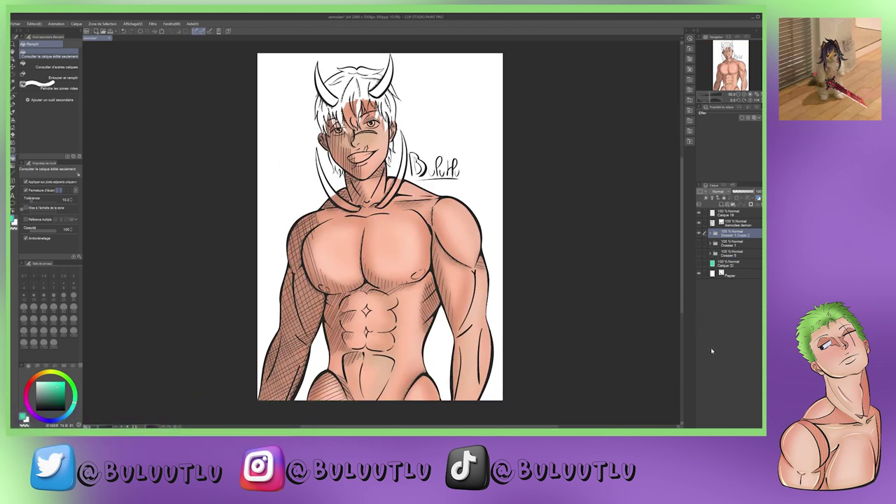
pyautogui.hotkey('ctrl', 'shift', 'e')
# - Recolour the merged skin layer to a dark slate blue with a colour adjustment
pyautogui.click(119, 180)
pyautogui.moveTo(120, 180); pyautogui.dragTo(88, 193)
pyautogui.press('Return')
# - Clear the skin colour inside the two curved horns at the neck and erase the spill beside the face
pyautogui.scroll(4, 410, 205)
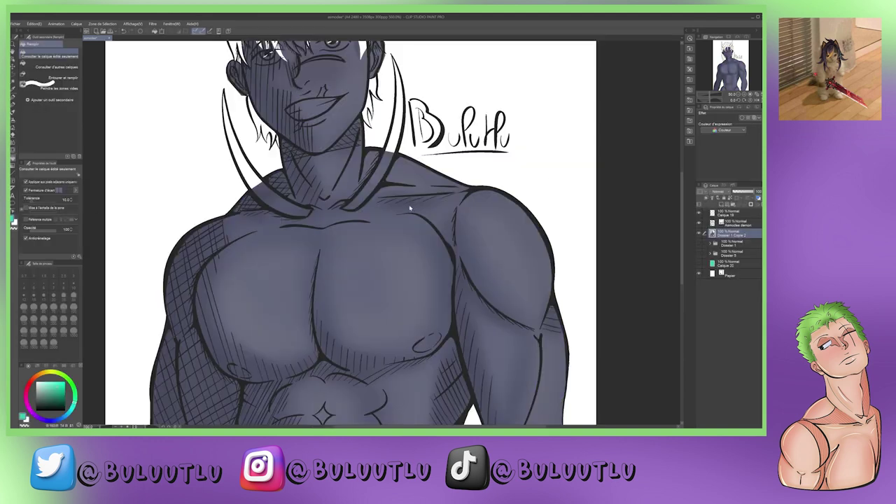
pyautogui.press('m')
pyautogui.click(383, 292)
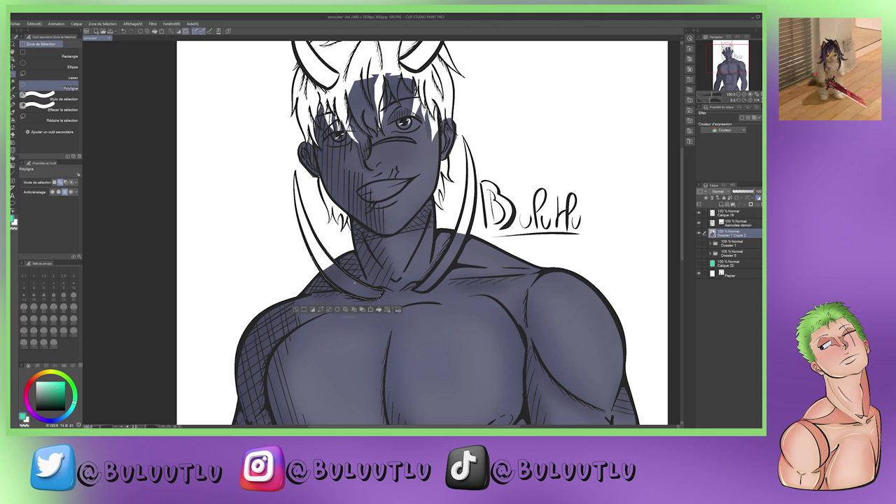
pyautogui.press('Delete')
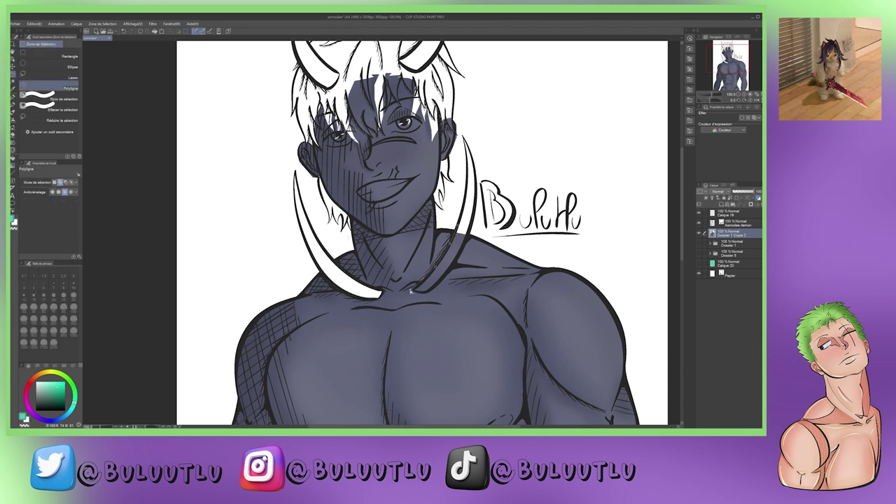
pyautogui.press('e')
pyautogui.scroll(2, 233, 200)
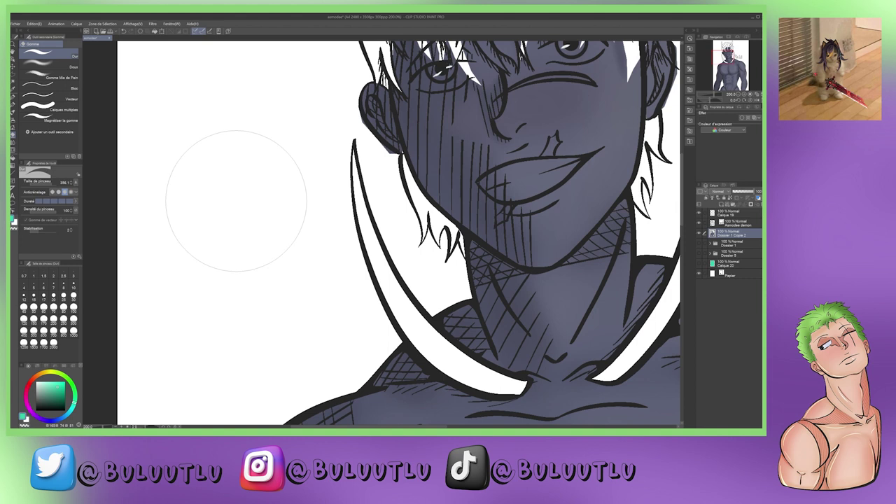
pyautogui.moveTo(387, 151); pyautogui.dragTo(226, 238)
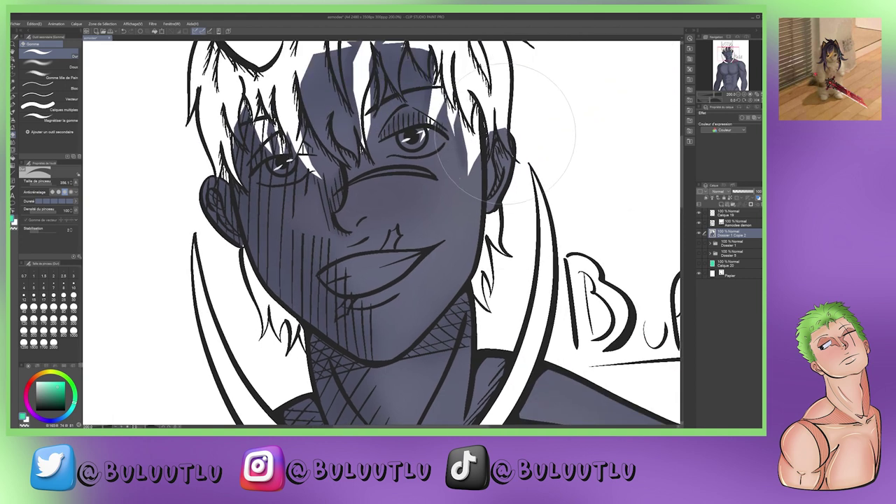
# - Select the fringe with the Polyline selection and erase the skin colour covering the hair strands over the forehead
pyautogui.press('m')
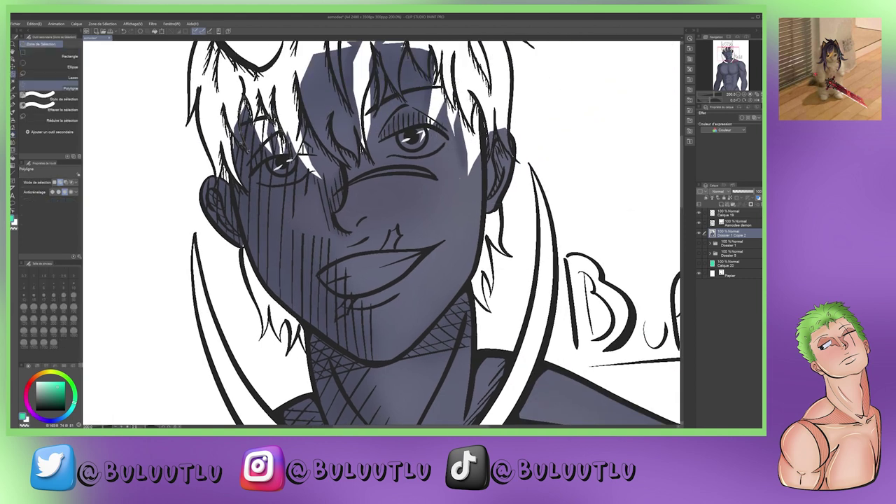
pyautogui.click(364, 98)
pyautogui.click(389, 87)
pyautogui.click(488, 146)
pyautogui.click(511, 156)
pyautogui.press('Return')
pyautogui.scroll(3, 381, 230)
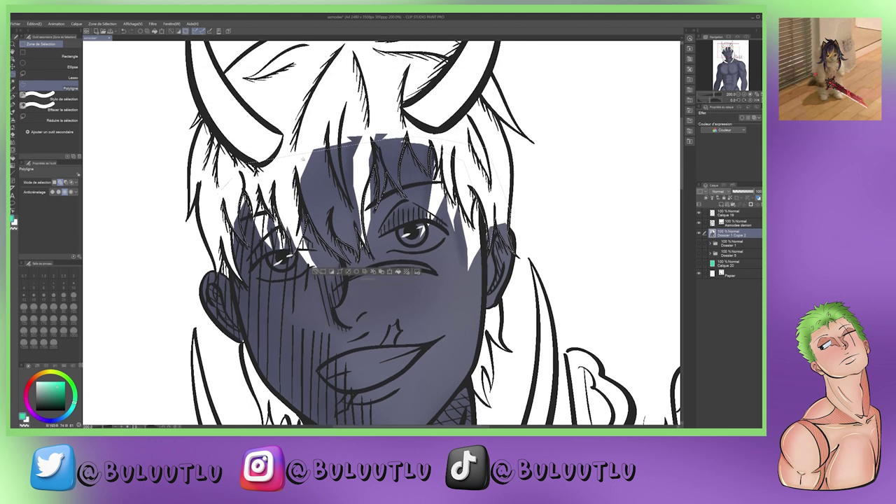
pyautogui.press('e')
pyautogui.moveTo(239, 250)
pyautogui.mouseDown()
pyautogui.moveTo(301, 224)
pyautogui.moveTo(342, 168)
pyautogui.moveTo(398, 175)
pyautogui.mouseUp()
pyautogui.hotkey('ctrl', 'd')
pyautogui.scroll(-2, 682, 196)
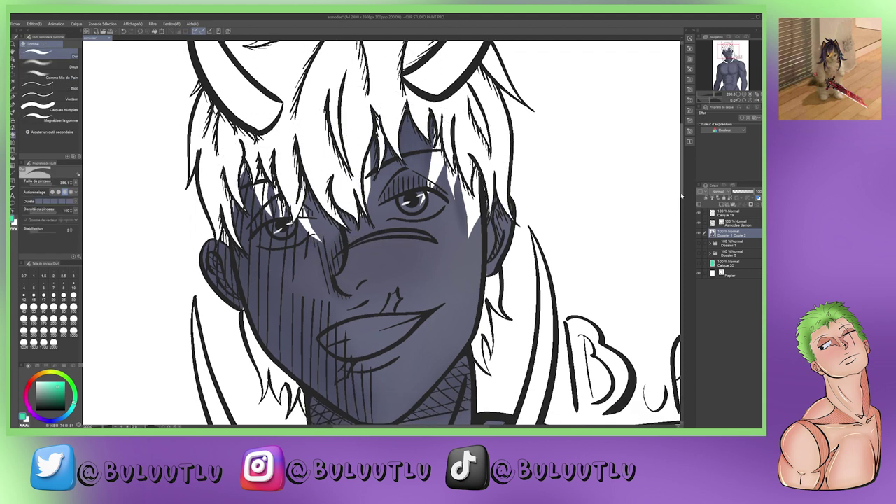
# - Select the face below the fringe and airbrush slate blue over the unpainted gaps on a new layer
pyautogui.press('m')
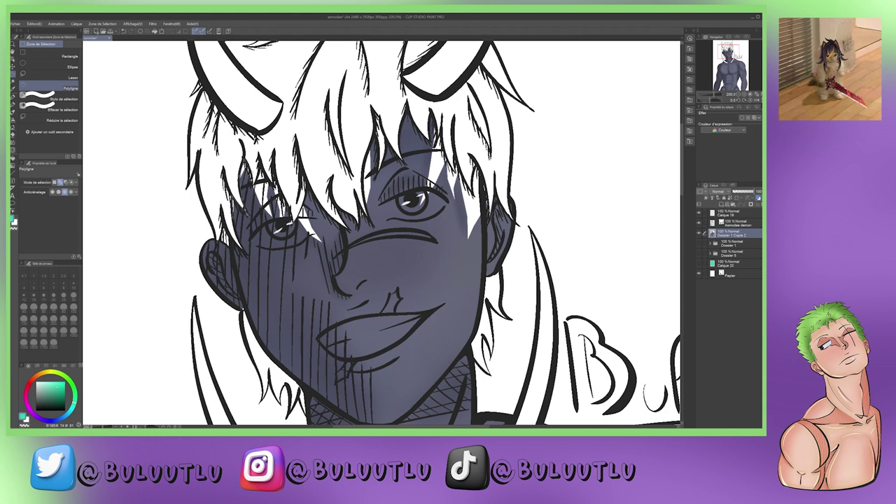
pyautogui.click(400, 109)
pyautogui.click(435, 113)
pyautogui.click(459, 172)
pyautogui.click(483, 263)
pyautogui.click(305, 319)
pyautogui.doubleClick(246, 253)
pyautogui.hotkey('ctrl', 'shift', 'n')
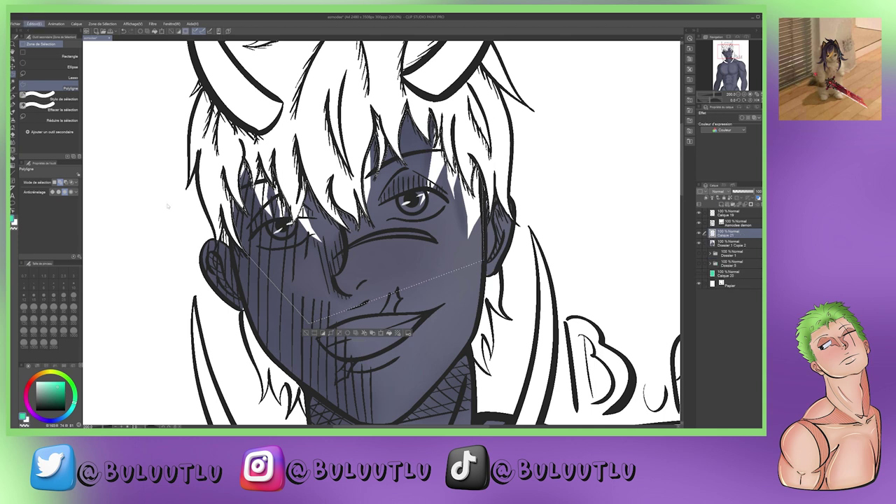
pyautogui.press('b')
pyautogui.moveTo(259, 199)
pyautogui.mouseDown()
pyautogui.moveTo(273, 224)
pyautogui.moveTo(275, 199)
pyautogui.mouseUp()
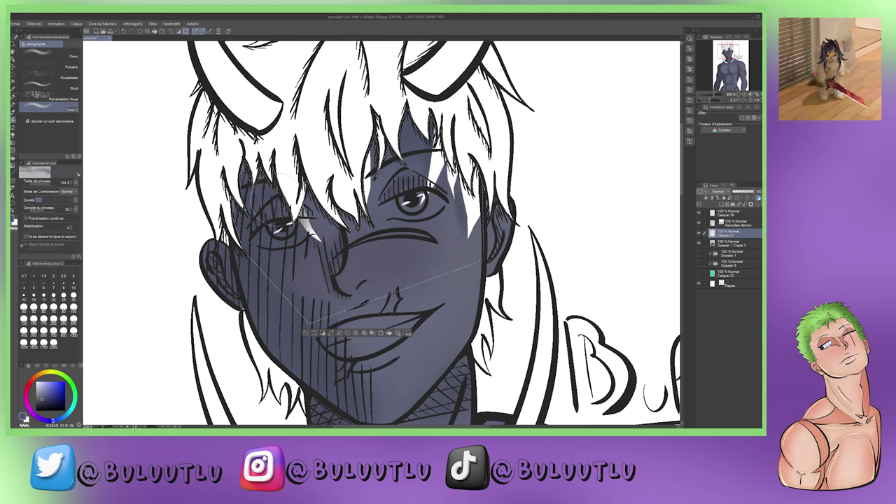
# - Fill the selected face area with slate blue on another new layer and move that layer below the merged skin
pyautogui.hotkey('ctrl', 'shift', 'n')
pyautogui.click(389, 334)
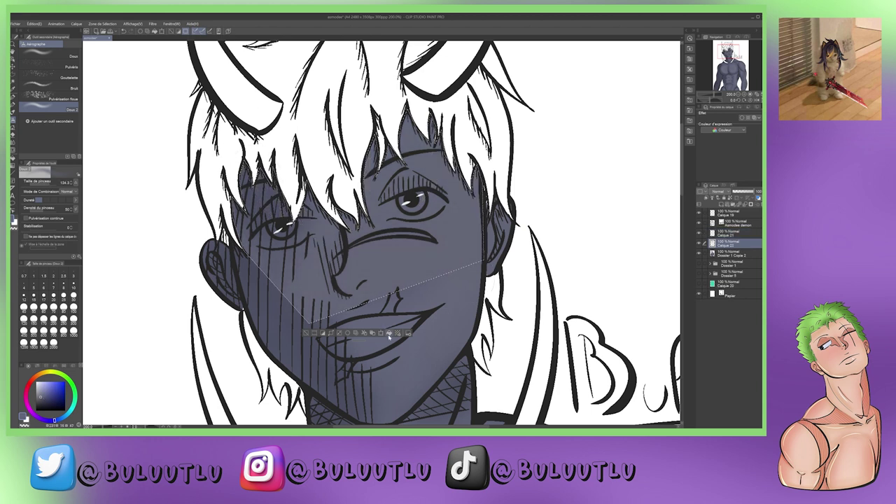
pyautogui.moveTo(728, 243); pyautogui.dragTo(743, 257)
# - Add a layer, airbrush dark navy shadows on the skin beneath the fringe, and group the variant's skin layers into a folder
pyautogui.hotkey('ctrl', 'shift', 'n')
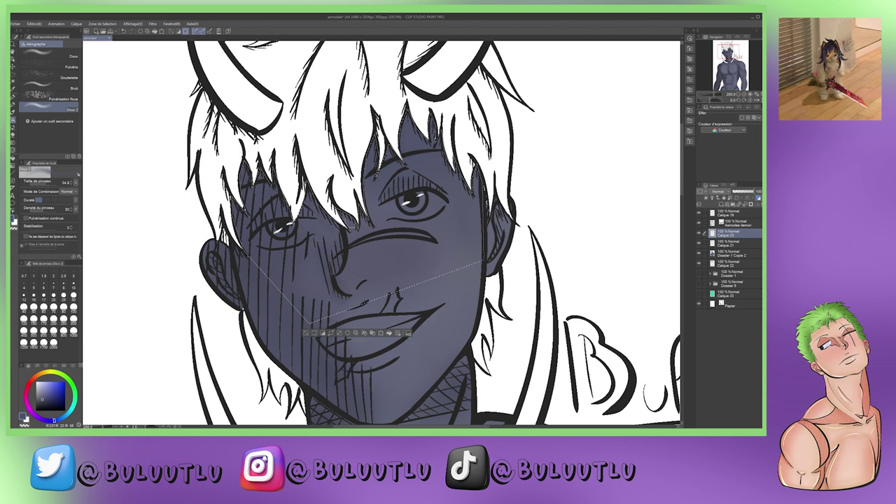
pyautogui.keyDown('alt'); pyautogui.click(350, 223); pyautogui.keyUp('alt')
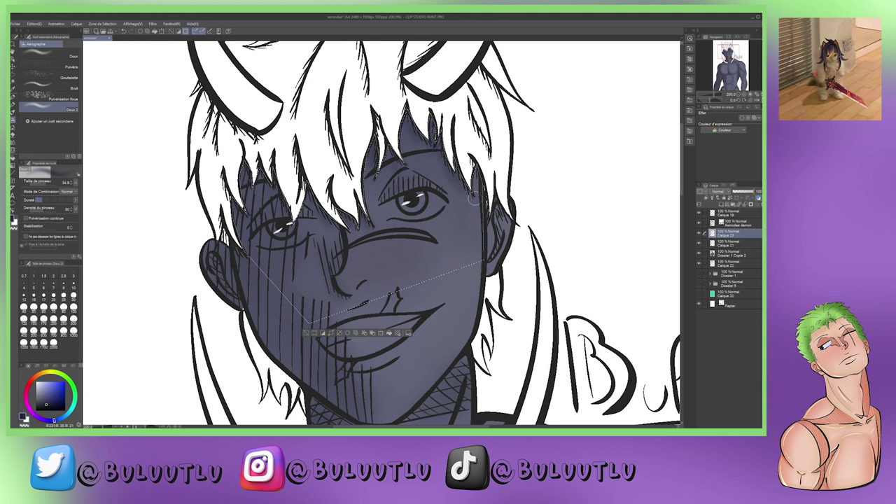
pyautogui.hotkey('ctrl', 'd')
pyautogui.hotkey('ctrl', 'alt', '0')
pyautogui.scroll(-3, 603, 223)
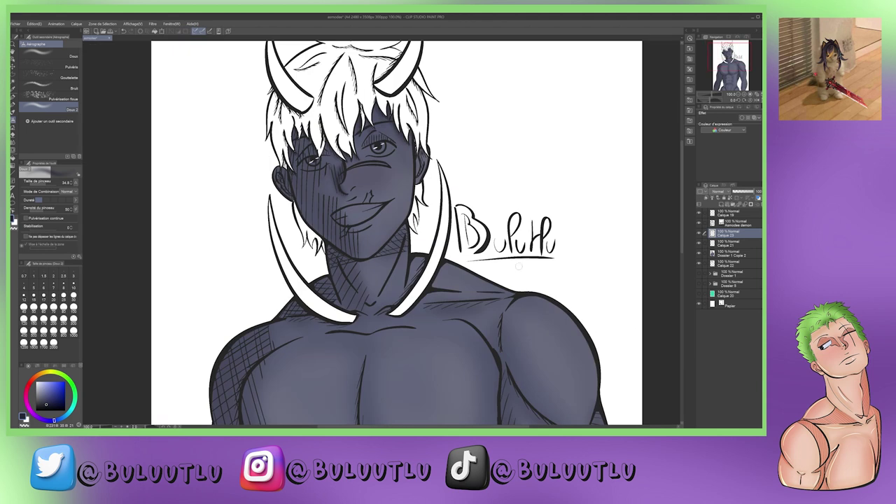
pyautogui.keyDown('shift'); pyautogui.click(743, 265); pyautogui.keyUp('shift')
pyautogui.hotkey('shift', 'alt', 'e')
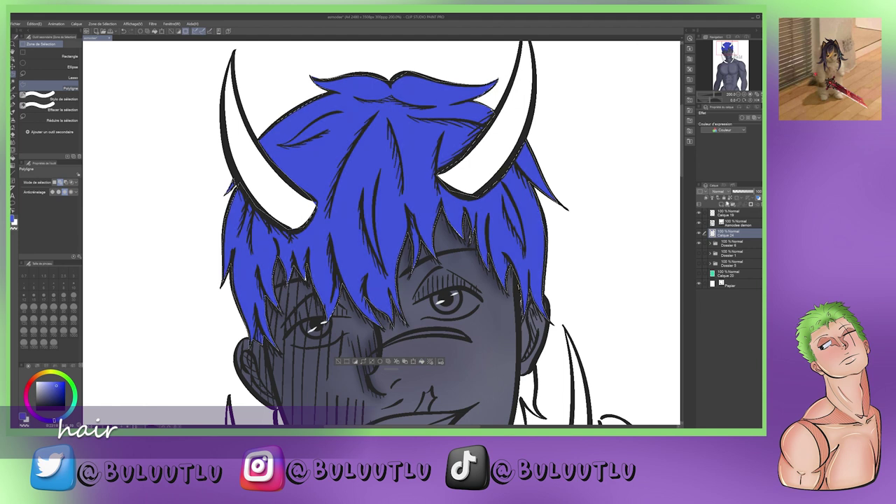
# - Add a layer and airbrush muted grey-blue shading over the crown and upper strands of the blue hair
pyautogui.hotkey('ctrl', 'shift', 'n')
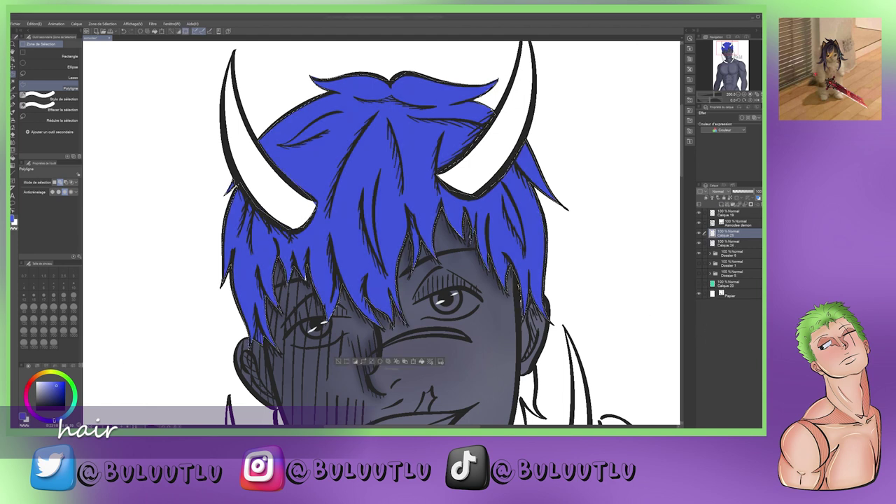
pyautogui.press('b')
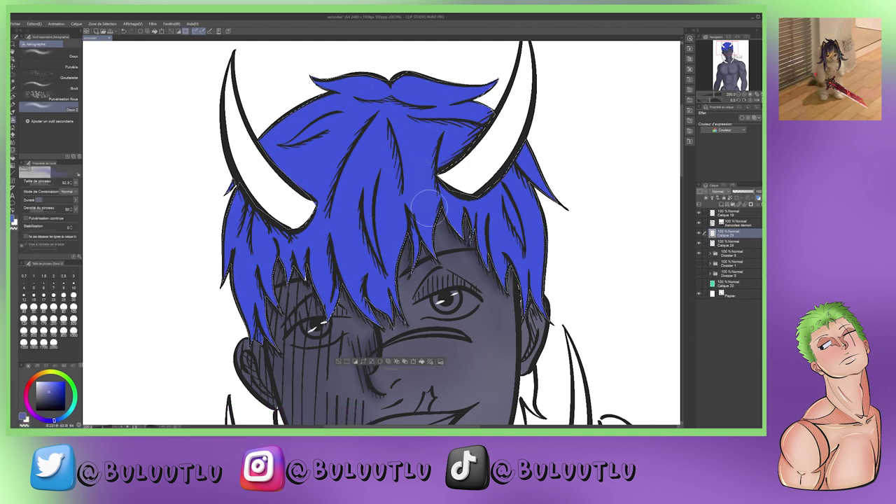
pyautogui.moveTo(361, 96); pyautogui.dragTo(350, 107)
pyautogui.moveTo(331, 110)
pyautogui.mouseDown()
pyautogui.moveTo(327, 191)
pyautogui.moveTo(372, 179)
pyautogui.moveTo(387, 145)
pyautogui.moveTo(309, 122)
pyautogui.mouseUp()
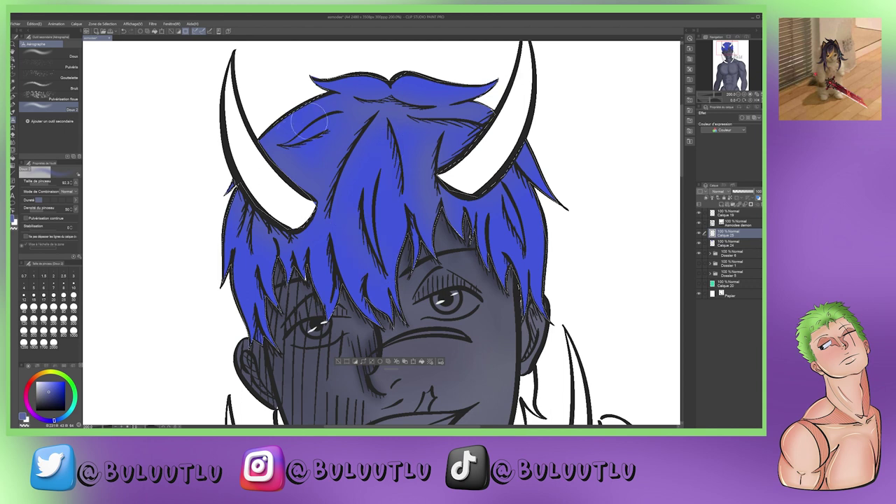
# - Add a layer and airbrush purple over the blue hair's fringe and top tuft
pyautogui.hotkey('ctrl', 'shift', 'n')
pyautogui.keyDown('alt'); pyautogui.click(277, 345); pyautogui.keyUp('alt')
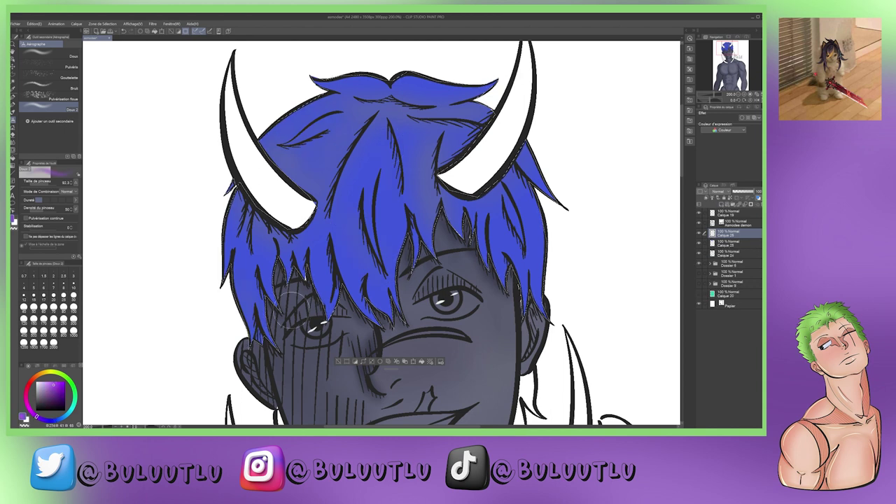
pyautogui.moveTo(420, 231)
pyautogui.mouseDown()
pyautogui.moveTo(315, 252)
pyautogui.moveTo(455, 266)
pyautogui.moveTo(294, 353)
pyautogui.mouseUp()
pyautogui.press('[')
pyautogui.press('[')
pyautogui.press('[')
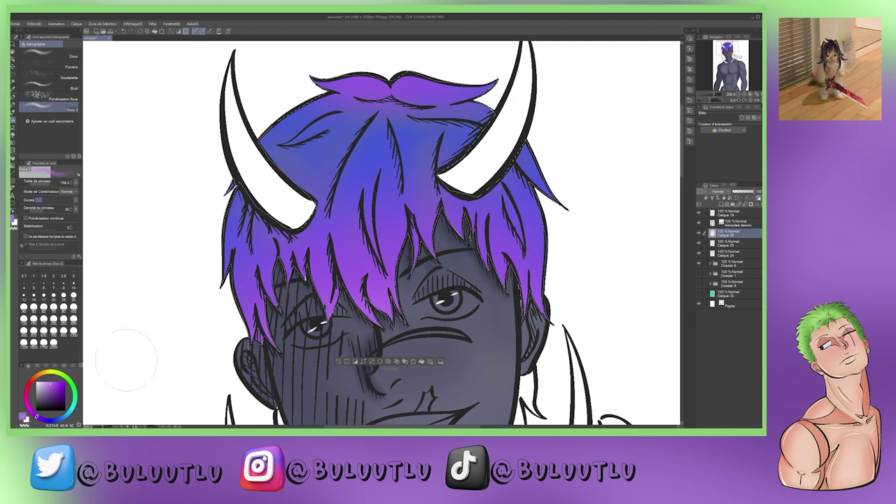
# - Airbrush light blue over the hair's outer strands and add pale blue highlights on a new layer with reduced opacity
pyautogui.click(62, 417)
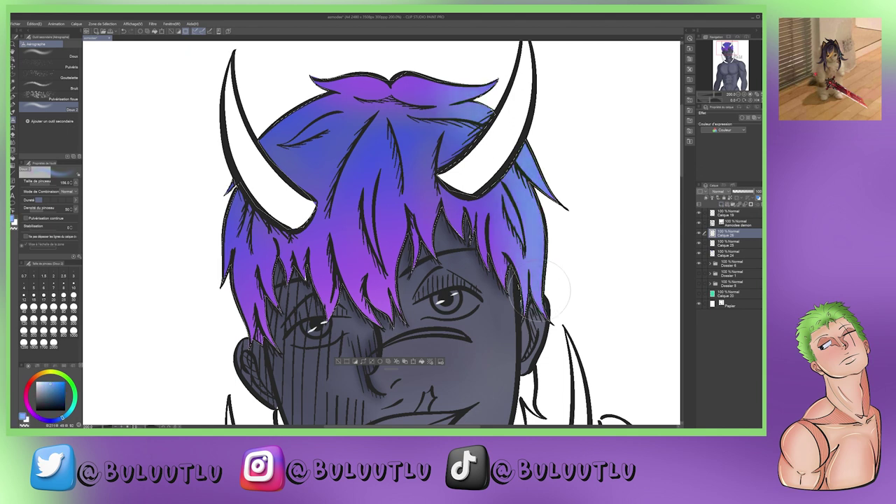
pyautogui.click(699, 233)
pyautogui.click(722, 205)
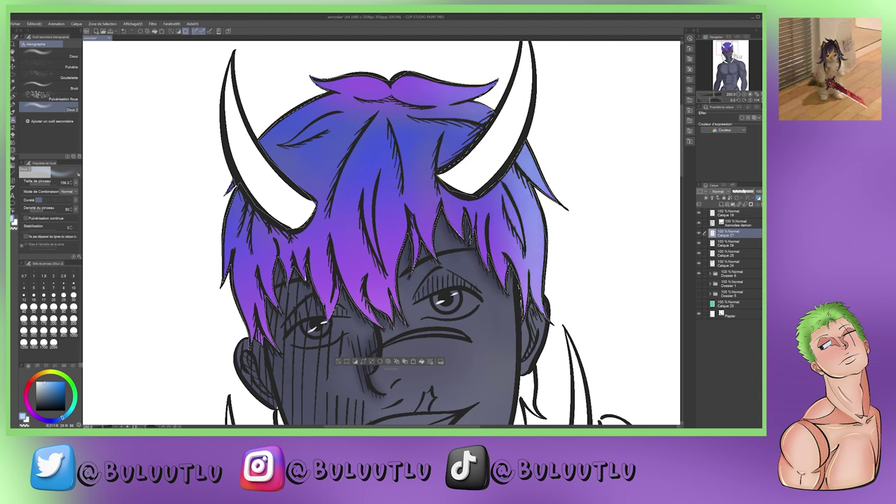
# - Airbrush dark navy shadows around the horns and along the hair strands on a new layer with reduced opacity
pyautogui.hotkey('ctrl', 'shift', 'n')
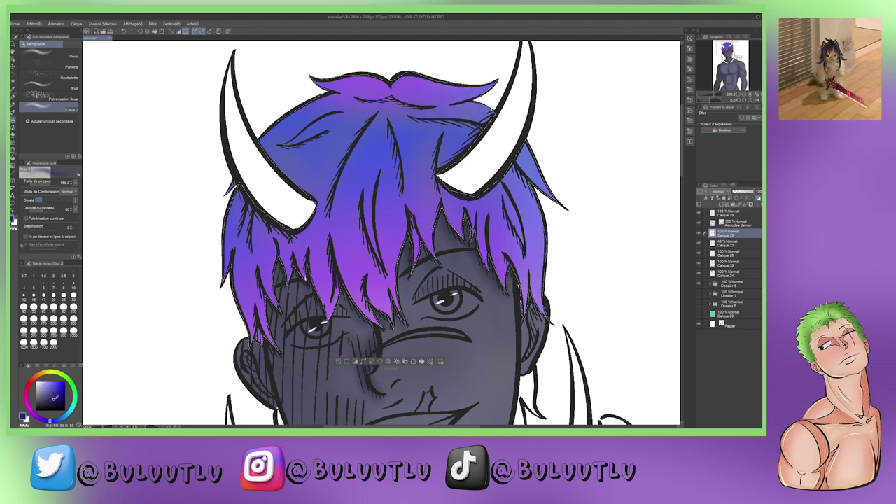
pyautogui.moveTo(238, 315); pyautogui.dragTo(299, 77)
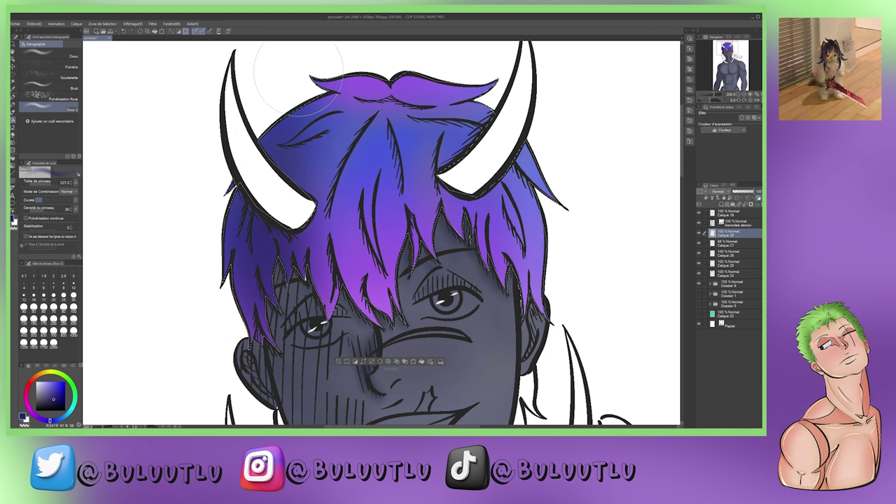
pyautogui.click(40, 185)
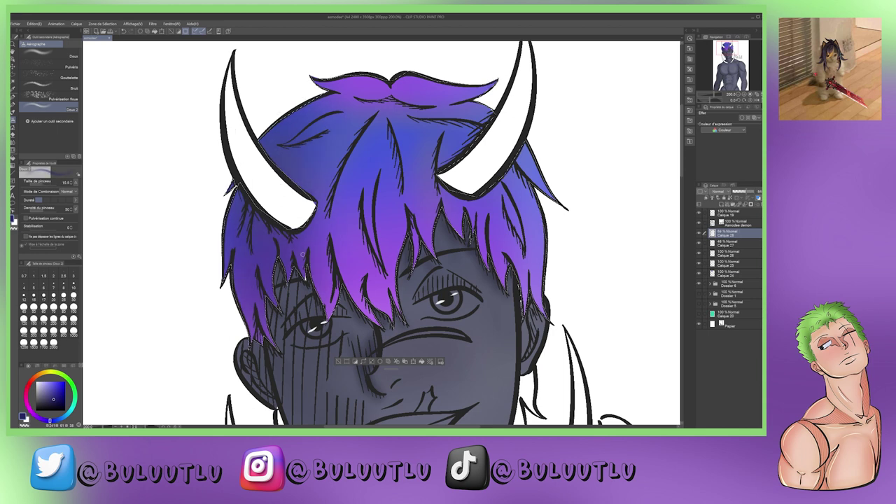
pyautogui.moveTo(399, 152); pyautogui.dragTo(393, 184)
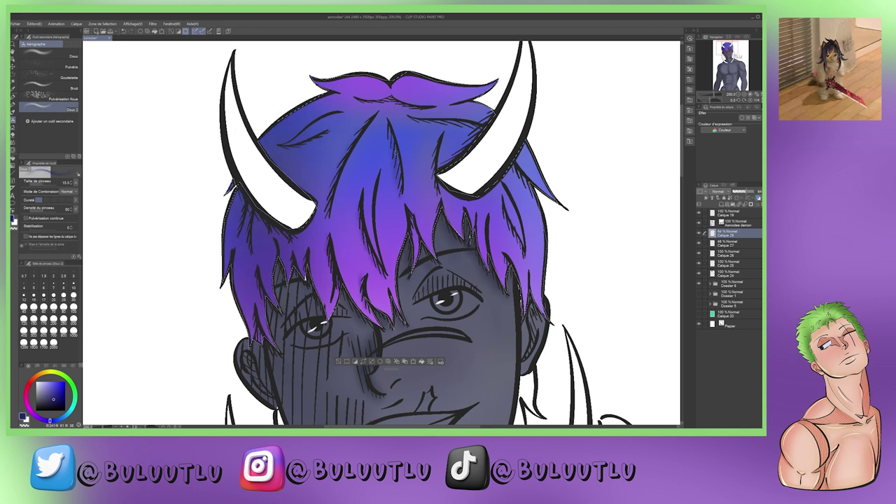
pyautogui.click(47, 184)
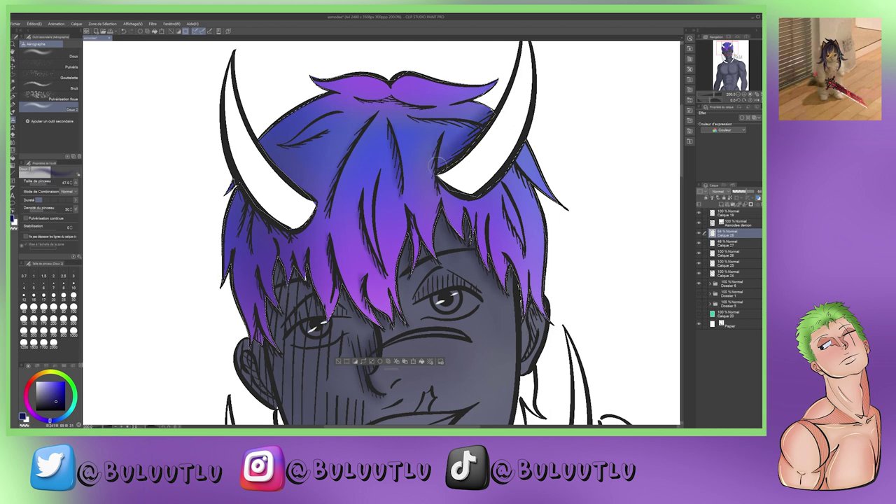
pyautogui.moveTo(373, 103); pyautogui.dragTo(414, 109)
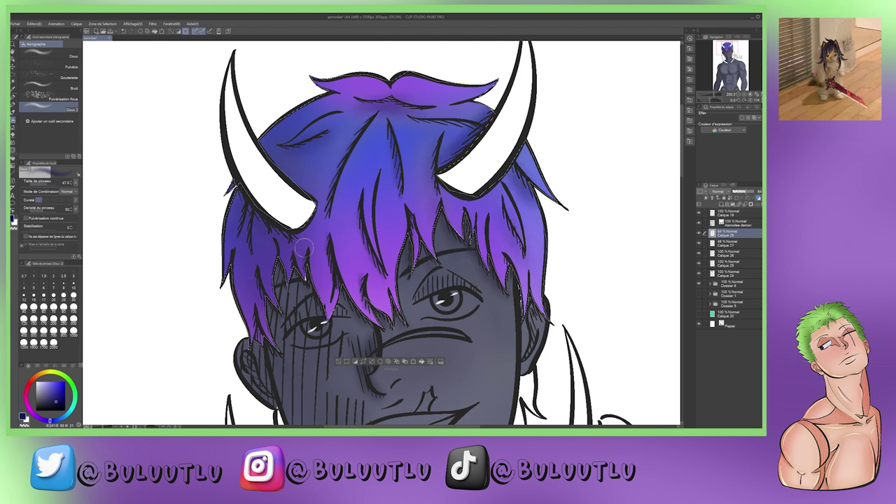
# - Add a layer, airbrush a bright violet highlight band across the fringe and set its blending mode to Ajouter (éclat)
pyautogui.hotkey('ctrl', 'shift', 'n')
pyautogui.click(54, 380)
pyautogui.click(42, 183)
pyautogui.moveTo(238, 242); pyautogui.dragTo(320, 219)
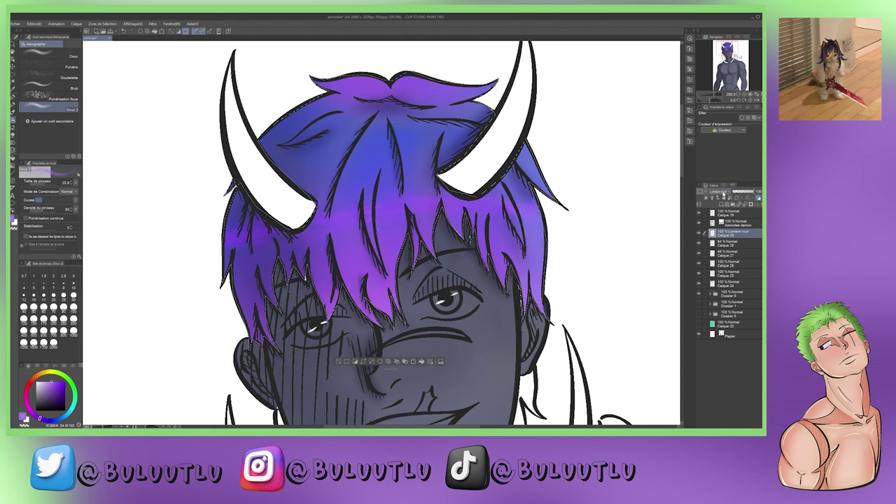
pyautogui.scroll(-3, 669, 264)
pyautogui.scroll(3, 672, 336)
pyautogui.click(728, 253)
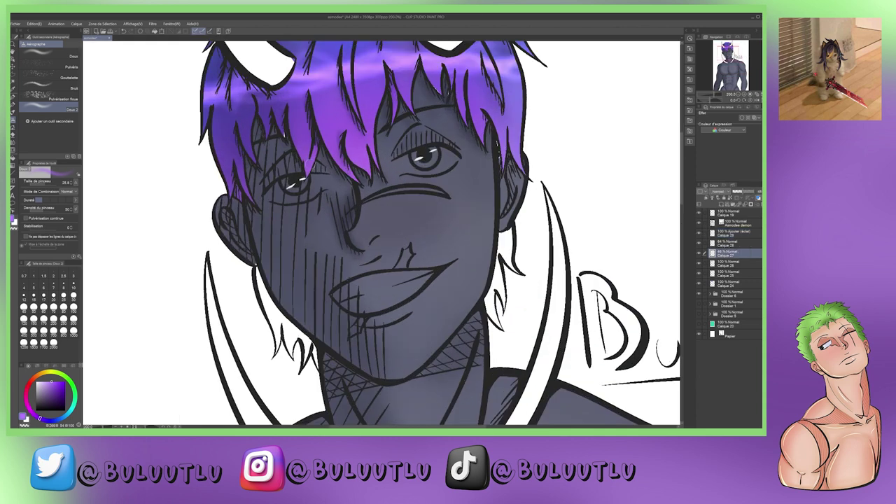
pyautogui.press('p')
pyautogui.hotkey('ctrl', 'shift', 'n')
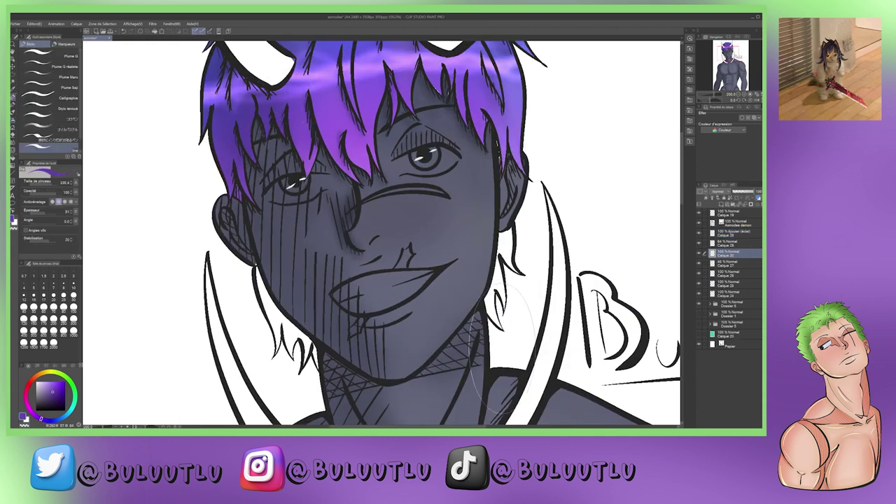
pyautogui.click(698, 242)
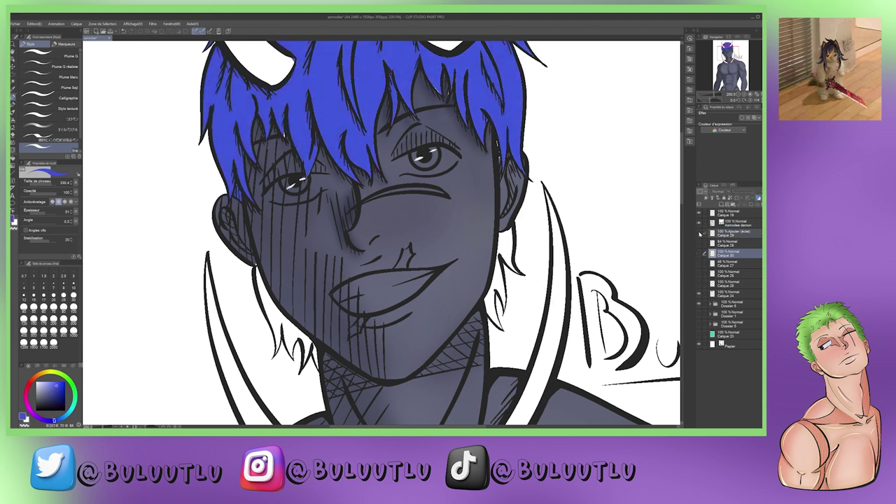
pyautogui.click(698, 242)
# - Outline the loose hair strands on both sides of the neck and fill them with blue above the base hair layer
pyautogui.click(701, 294)
pyautogui.press('m')
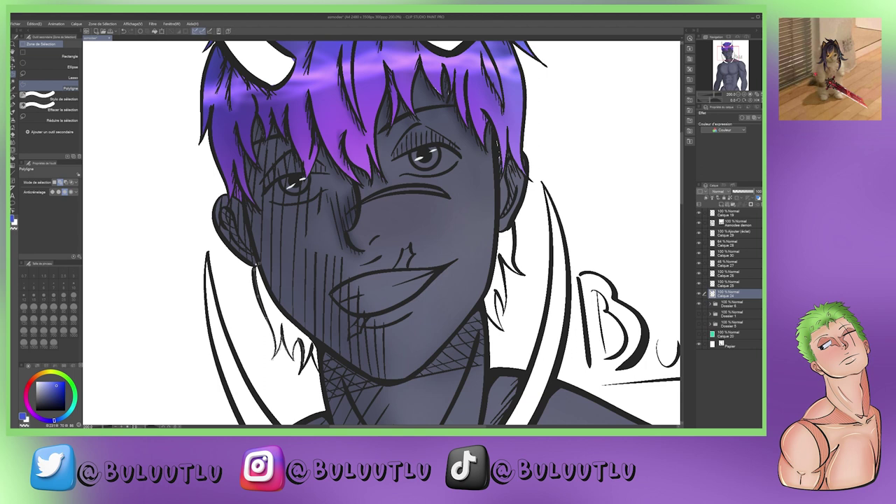
pyautogui.doubleClick(318, 363)
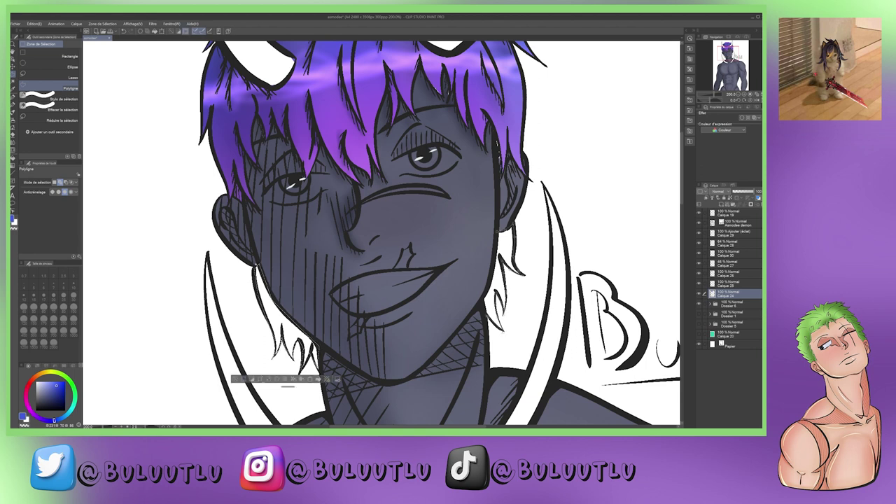
pyautogui.hotkey('alt', 'BackSpace')
# - Airbrush purple and dark blue shading over the neck-side hair strands on a separate layer
pyautogui.press('b')
pyautogui.moveTo(280, 328); pyautogui.dragTo(307, 367)
pyautogui.moveTo(511, 300); pyautogui.dragTo(493, 318)
pyautogui.moveTo(507, 238); pyautogui.dragTo(483, 322)
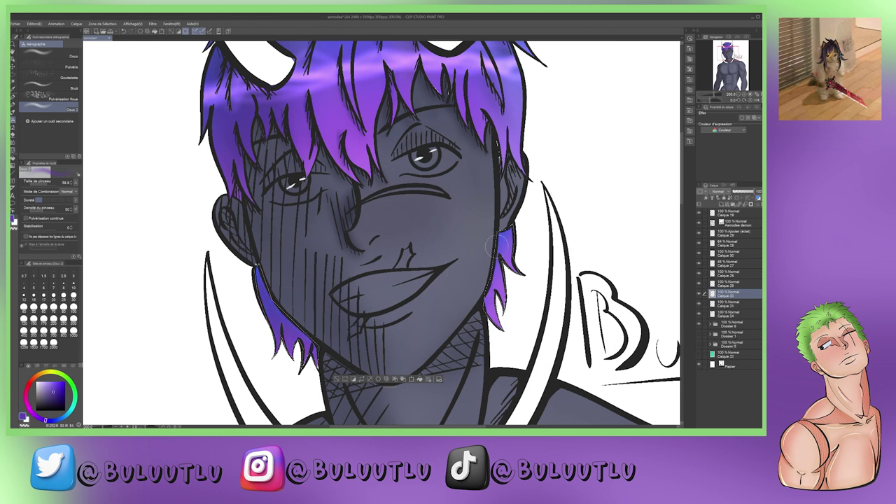
pyautogui.moveTo(493, 245); pyautogui.dragTo(483, 254)
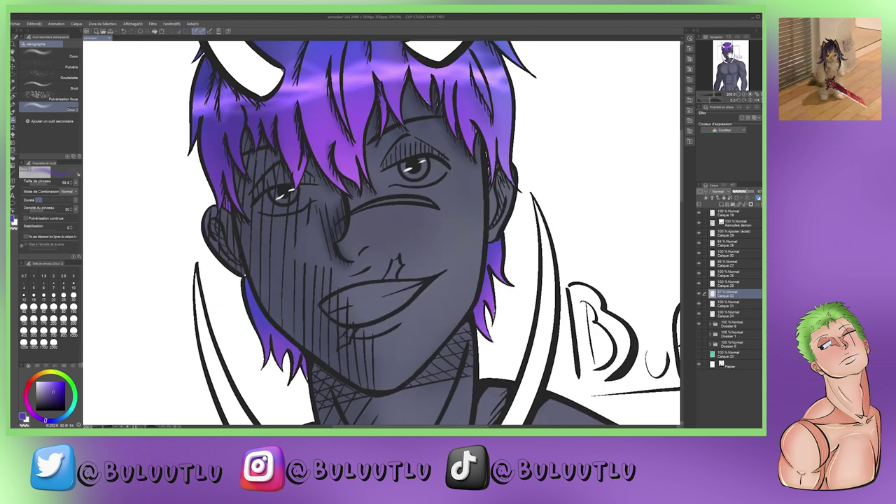
# - Outline the whites of both eyes and fill them with pale lavender on a new layer
pyautogui.moveTo(420, 210); pyautogui.dragTo(408, 253)
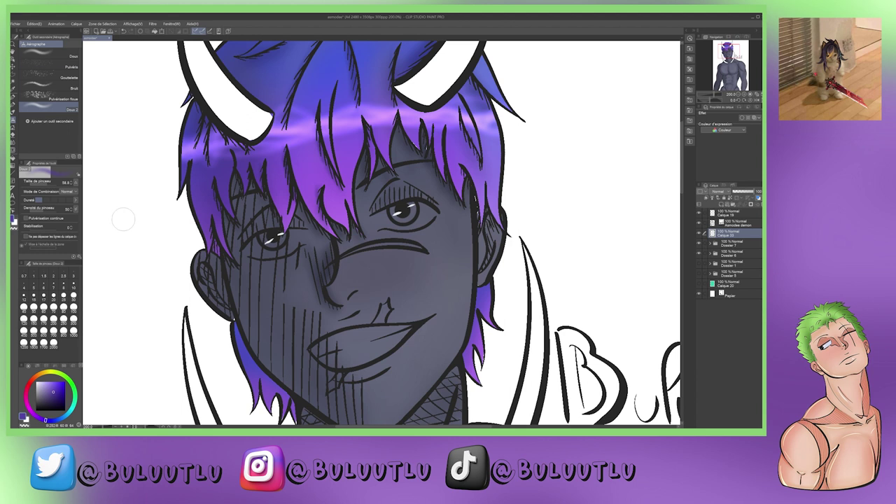
pyautogui.press('m')
pyautogui.scroll(3, 322, 301)
pyautogui.click(162, 198)
pyautogui.click(245, 149)
pyautogui.click(162, 197)
pyautogui.click(424, 126)
pyautogui.click(518, 92)
pyautogui.click(558, 121)
pyautogui.click(437, 155)
pyautogui.click(423, 126)
pyautogui.hotkey('alt', 'BackSpace')
pyautogui.hotkey('ctrl', '-')
pyautogui.hotkey('ctrl', 'z')
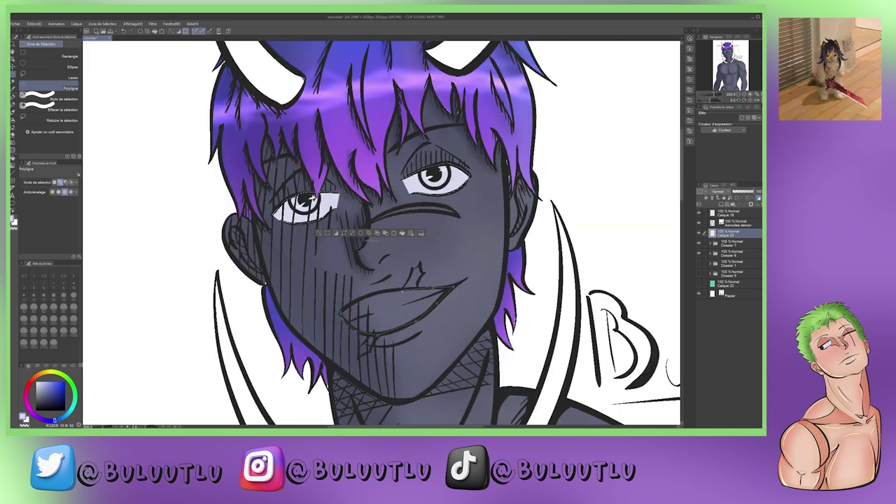
# - Fill the outlined teeth with pale lavender and airbrush soft blue shading over the teeth and eye whites on a new layer
pyautogui.click(341, 312)
pyautogui.hotkey('alt', 'BackSpace')
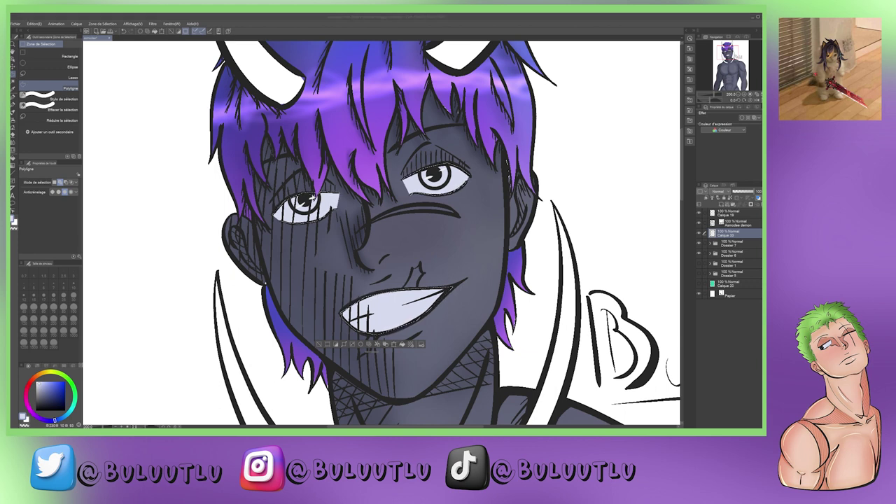
pyautogui.press('b')
pyautogui.hotkey('ctrl', 'shift', 'n')
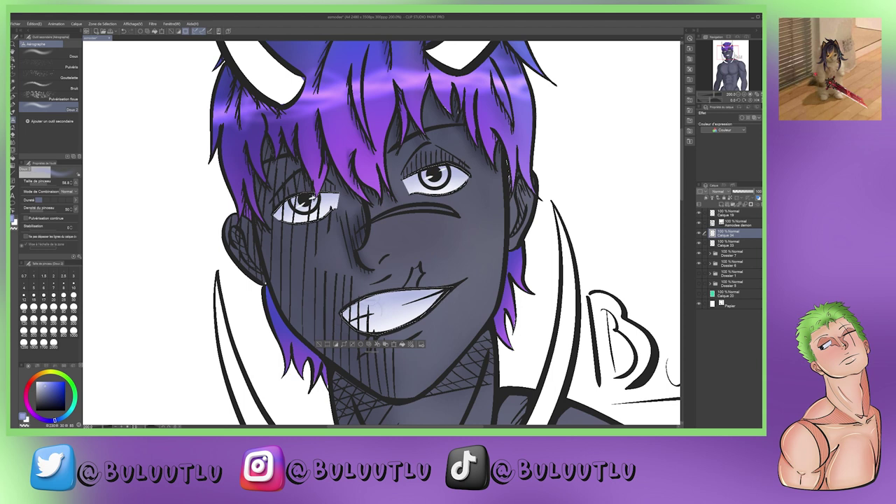
pyautogui.click(319, 343)
# - On a new layer, fill the scars above and below the mouth with salmon red and airbrush darker shading on the lower one
pyautogui.hotkey('ctrl', 'shift', 'n')
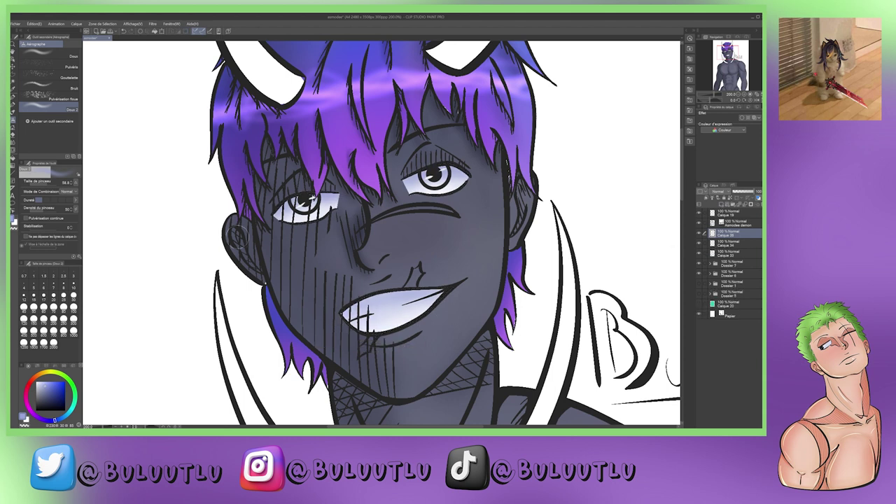
pyautogui.press('m')
pyautogui.click(358, 357)
pyautogui.click(377, 334)
pyautogui.doubleClick(371, 344)
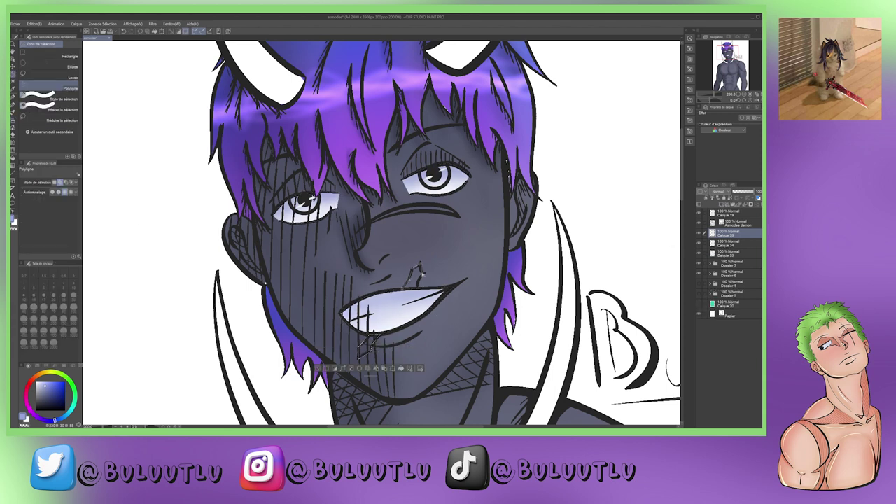
pyautogui.hotkey('alt', 'BackSpace')
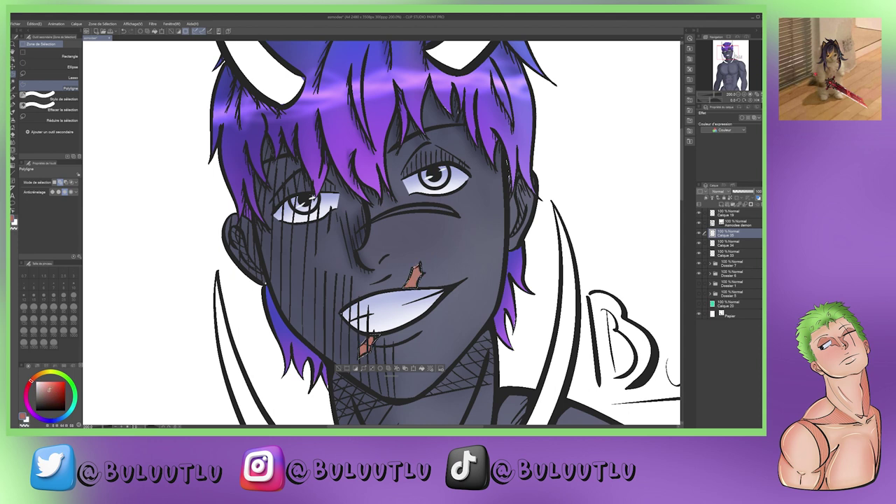
pyautogui.hotkey('alt', 'BackSpace')
pyautogui.click(14, 117)
pyautogui.hotkey('ctrl', 'd')
# - Outline both irises on a new layer and fill them with violet sampled from the fringe
pyautogui.click(718, 203)
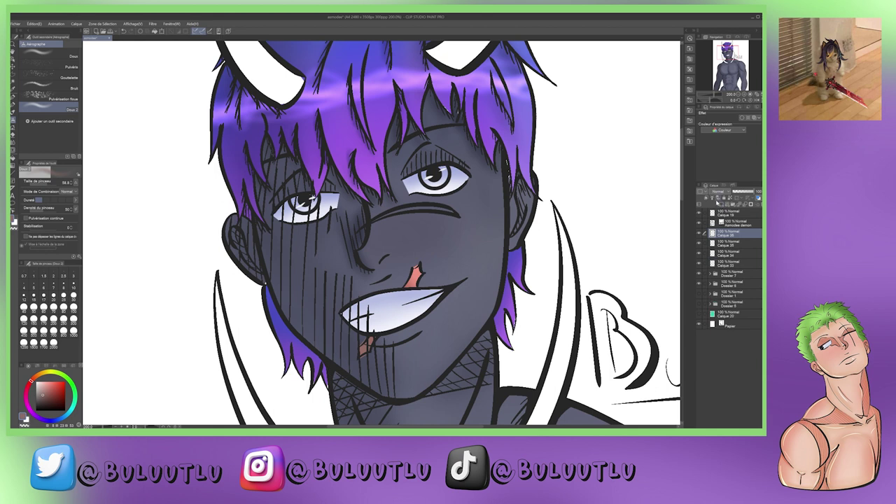
pyautogui.hotkey('ctrl', '+')
pyautogui.press('m')
pyautogui.moveTo(210, 157); pyautogui.dragTo(213, 159)
pyautogui.moveTo(462, 105); pyautogui.dragTo(465, 106)
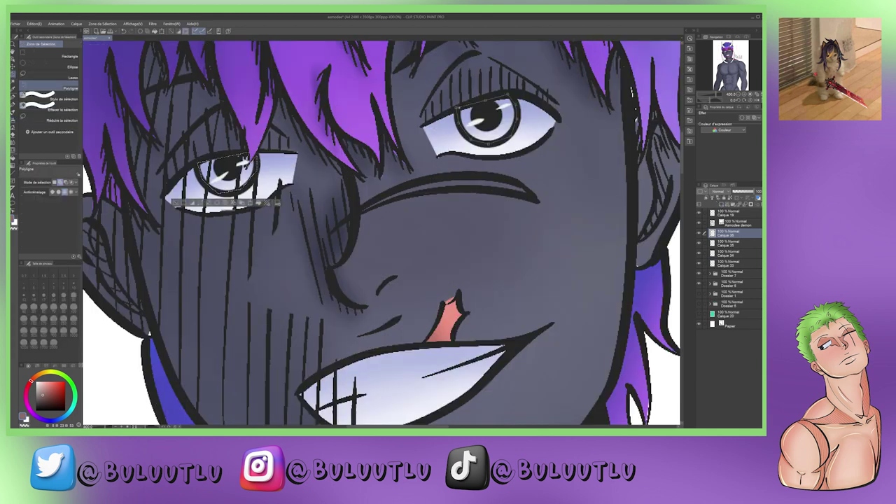
pyautogui.keyDown('alt'); pyautogui.click(371, 137); pyautogui.keyUp('alt')
pyautogui.hotkey('alt', 'BackSpace')
# - Add another layer and airbrush dark blue shading over both violet irises
pyautogui.hotkey('ctrl', 'shift', 'n')
pyautogui.keyDown('alt'); pyautogui.click(644, 279); pyautogui.keyUp('alt')
pyautogui.press('b')
pyautogui.moveTo(225, 150); pyautogui.dragTo(234, 168)
pyautogui.moveTo(468, 98)
pyautogui.mouseDown()
pyautogui.moveTo(508, 105)
pyautogui.moveTo(532, 94)
pyautogui.mouseUp()
pyautogui.hotkey('ctrl', '0')
pyautogui.scroll(4, 306, 205)
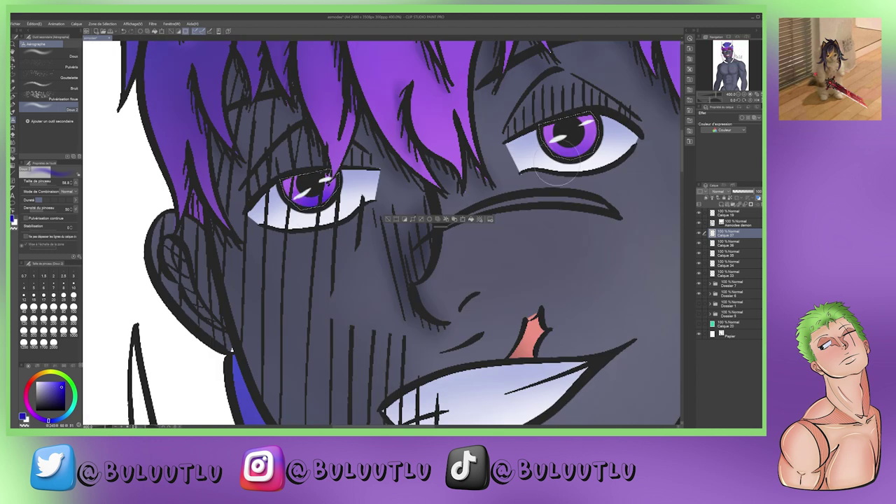
# - Group the eye, teeth and scar layers into a folder
pyautogui.scroll(-4, 553, 172)
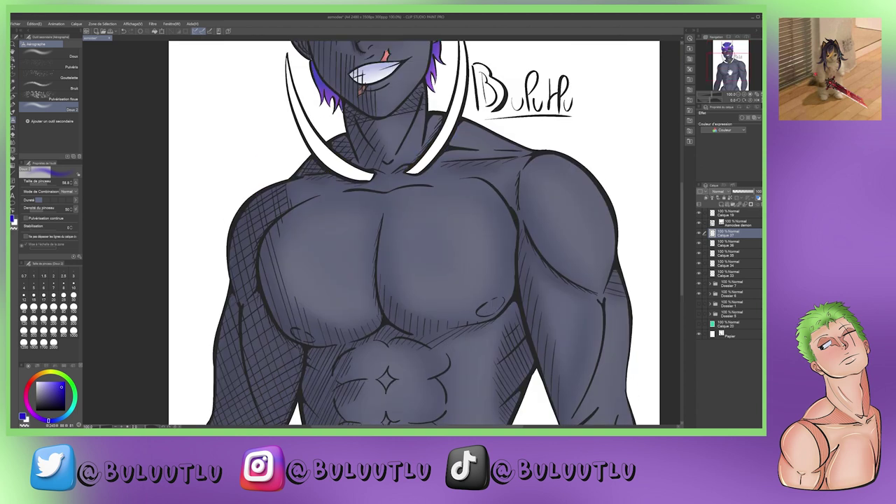
pyautogui.moveTo(413, 210); pyautogui.dragTo(392, 375)
pyautogui.press('m')
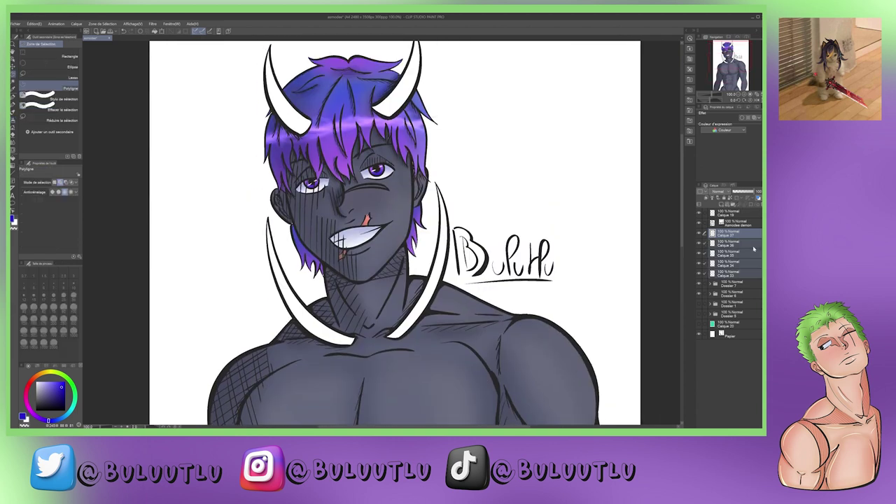
pyautogui.hotkey('ctrl', 'g')
# - On a new layer, outline both head horns, both neck tusks and the mark across the nose, and fill them with pale cream
pyautogui.scroll(2, 218, 245)
pyautogui.click(280, 125)
pyautogui.click(370, 353)
pyautogui.click(448, 363)
pyautogui.click(327, 249)
pyautogui.click(280, 124)
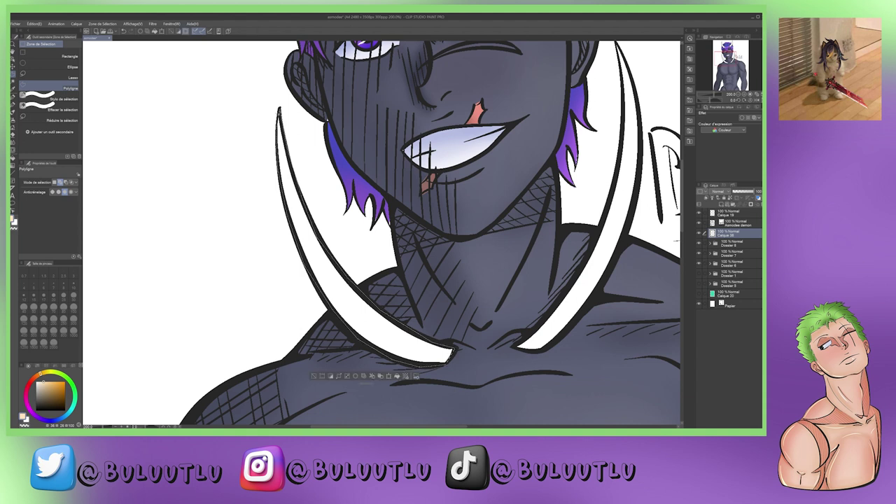
pyautogui.scroll(5, 381, 234)
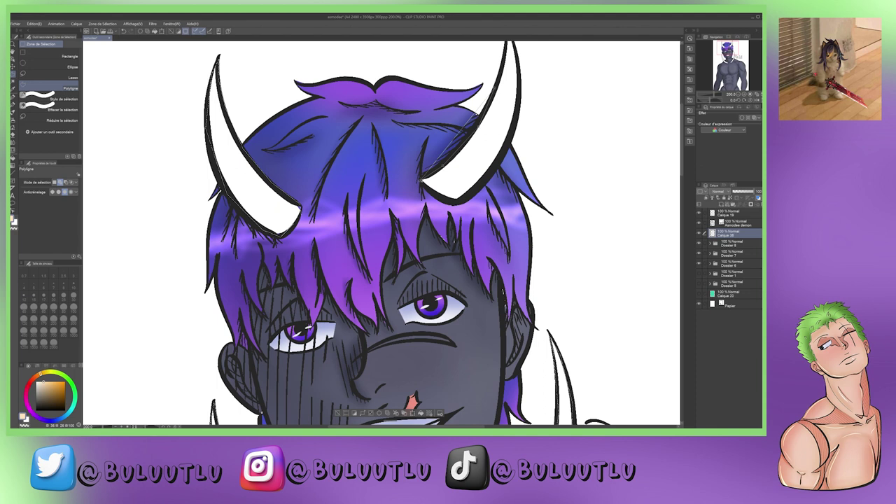
pyautogui.scroll(3, 381, 234)
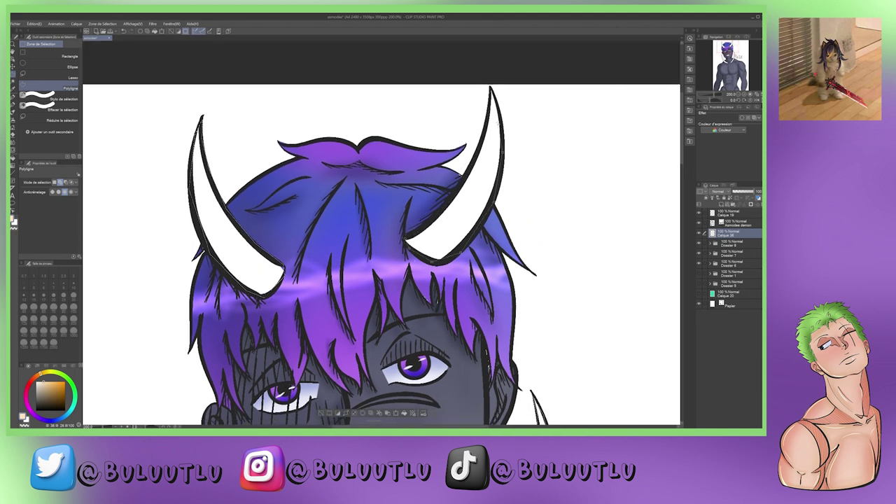
pyautogui.hotkey('ctrl', '-')
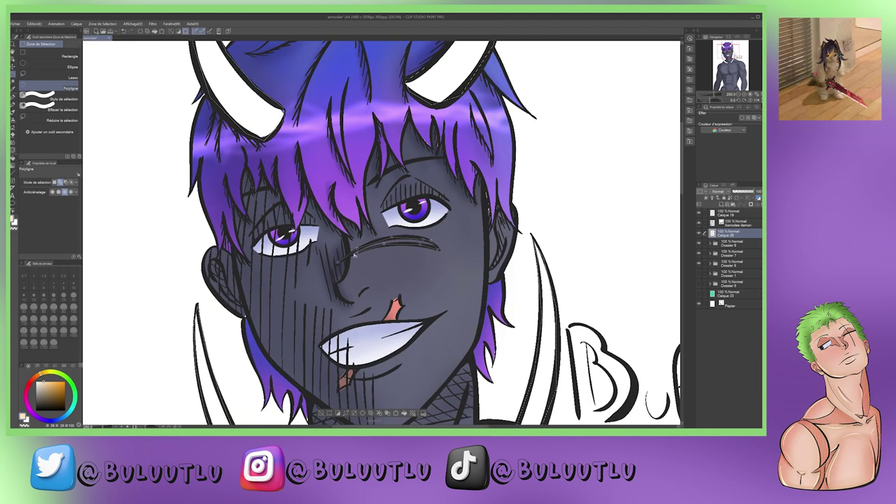
pyautogui.hotkey('ctrl', '-')
pyautogui.click(387, 414)
# - Add a layer, airbrush muted grey-beige shading along the horns and tusks, and clear the selection
pyautogui.press('b')
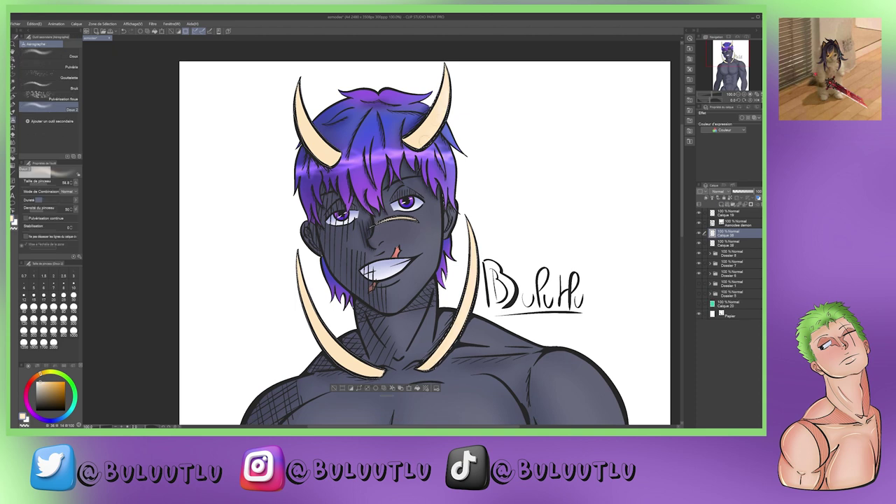
pyautogui.moveTo(441, 126)
pyautogui.mouseDown()
pyautogui.moveTo(420, 367)
pyautogui.moveTo(448, 308)
pyautogui.moveTo(420, 119)
pyautogui.moveTo(304, 280)
pyautogui.mouseUp()
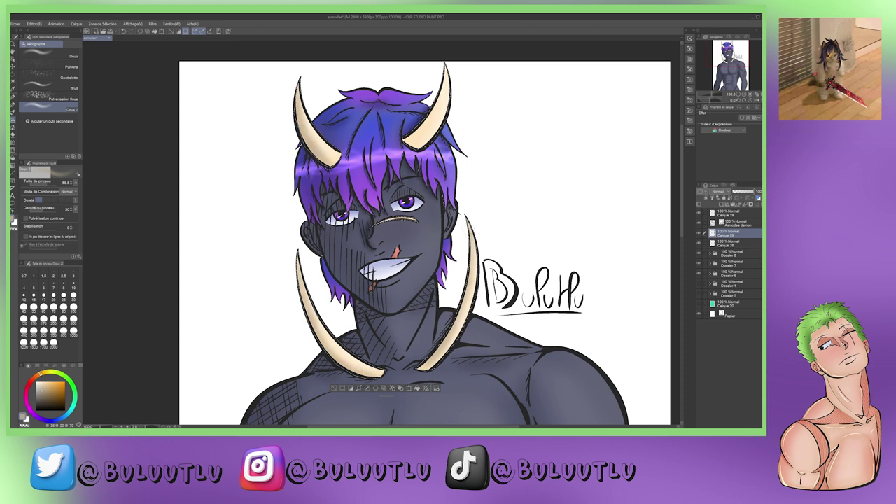
pyautogui.scroll(-2, 336, 386)
pyautogui.scroll(-2, 395, 297)
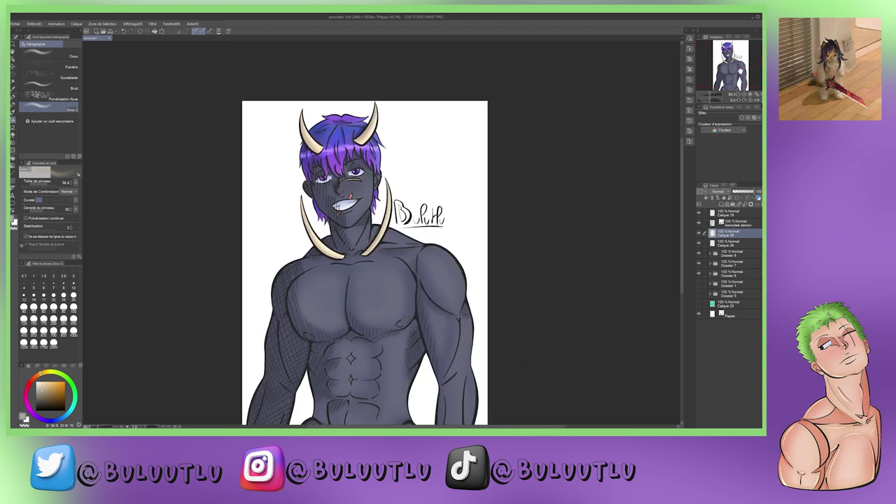
# - Duplicate the hidden turquoise background layer, Calque 20
pyautogui.hotkey('ctrl', 'c')
pyautogui.hotkey('ctrl', 'v')
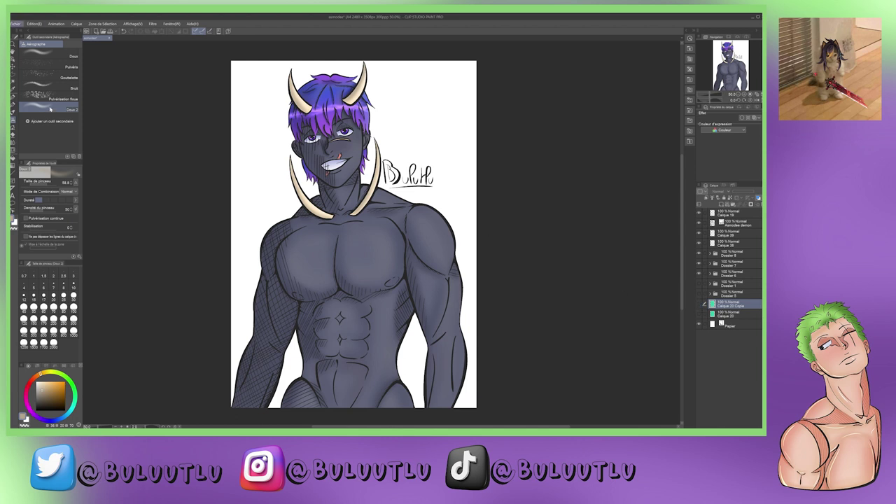